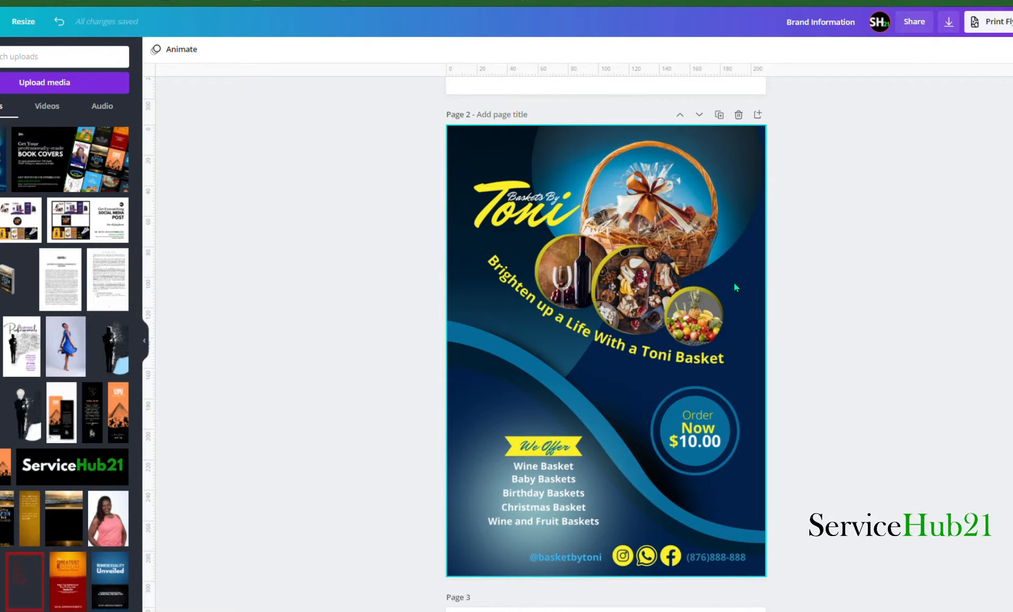
# Step: On page 4, move the pale green glow image down, clear of the Baskets By Toni logo text
pyautogui.scroll(6, 581, 359)
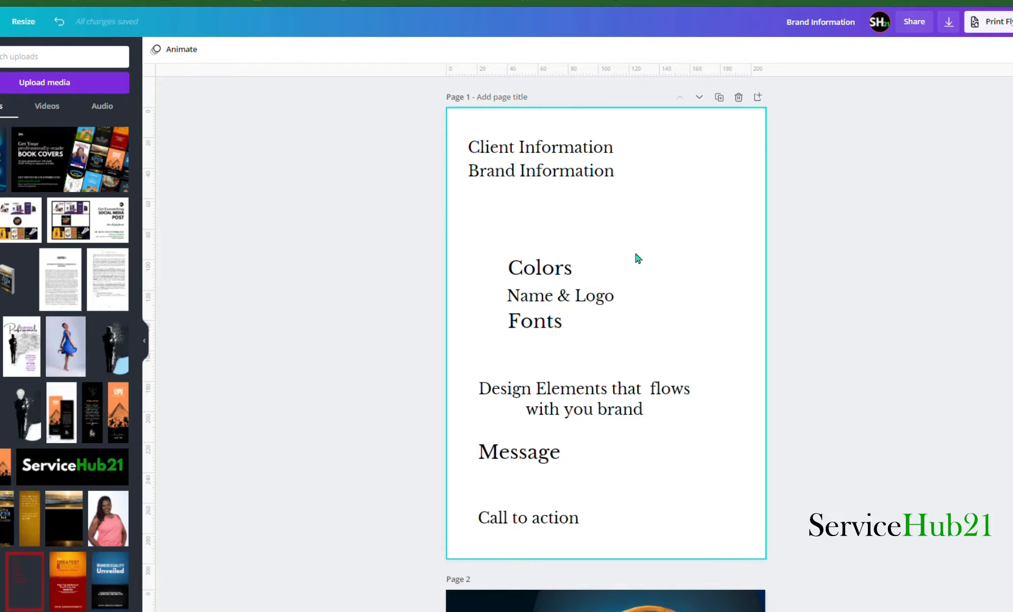
pyautogui.click(555, 178)
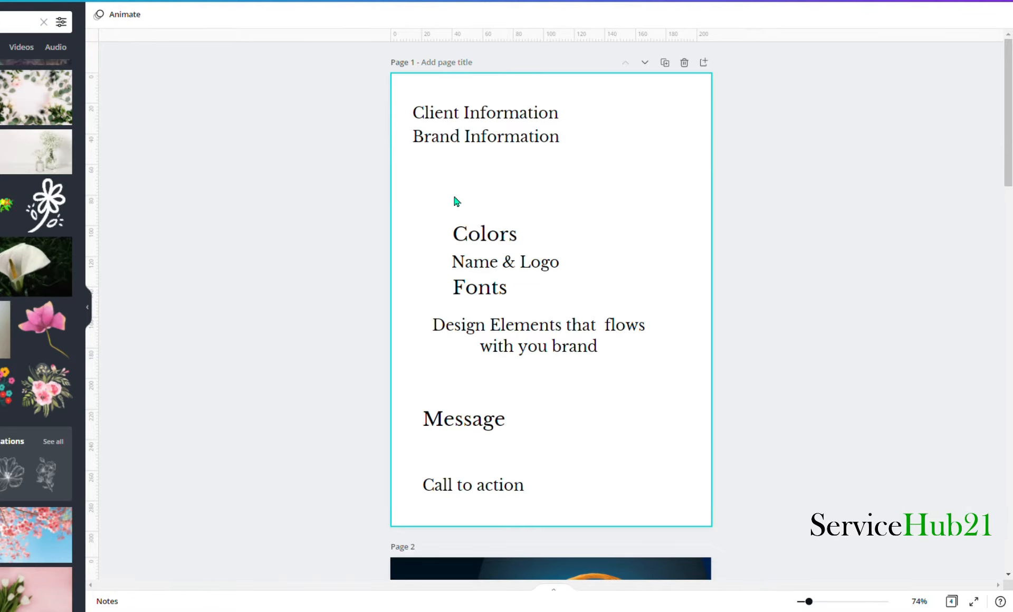
pyautogui.scroll(-8, 557, 237)
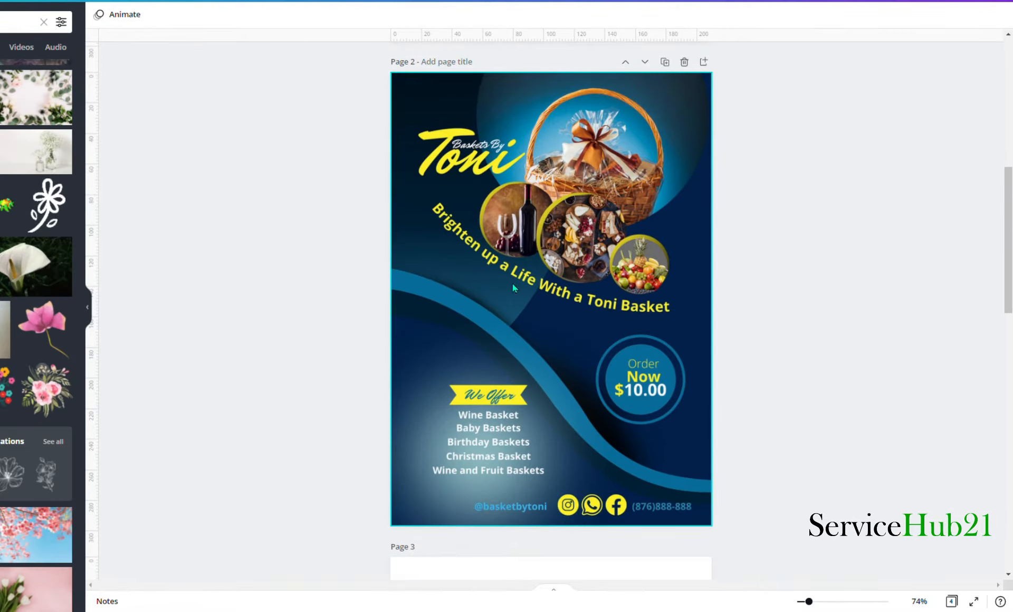
pyautogui.click(513, 286)
pyautogui.scroll(-15, 574, 508)
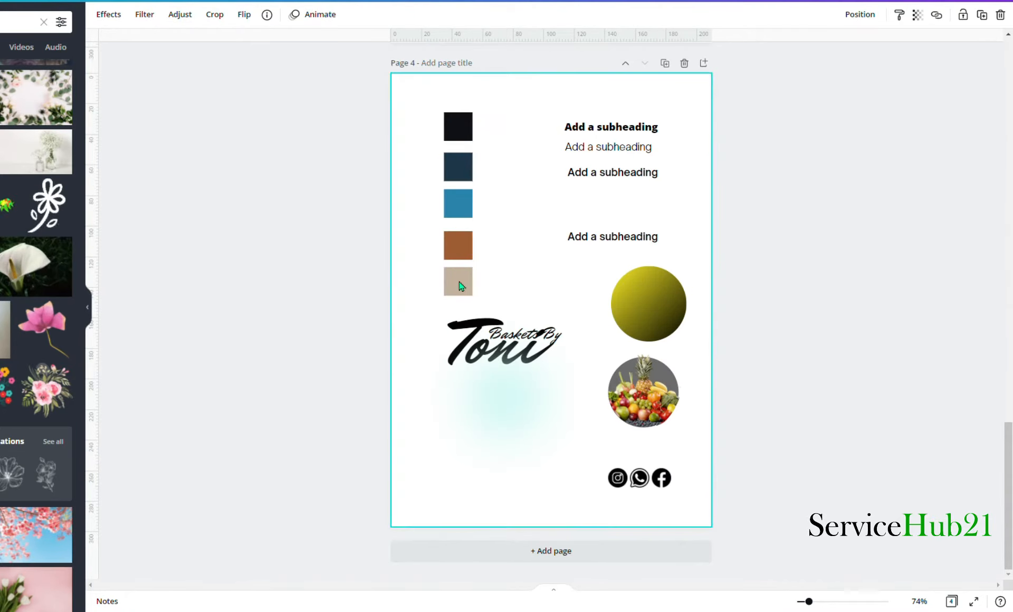
pyautogui.click(499, 314)
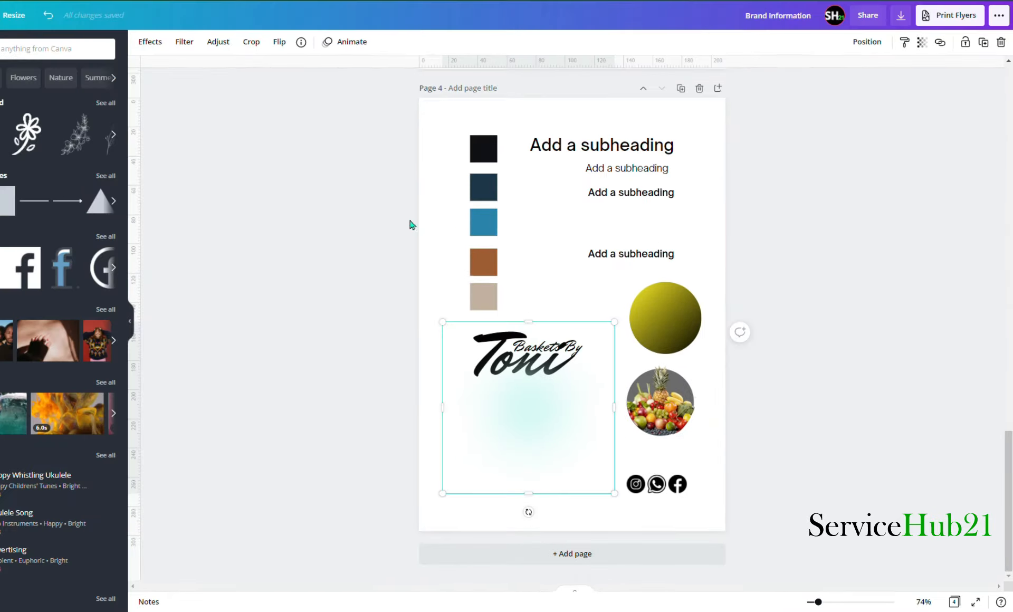
pyautogui.moveTo(556, 398); pyautogui.dragTo(554, 429)
# Step: Match the top subheading on page 4 to the logo by setting its font to Mr Dafoe
pyautogui.click(495, 343)
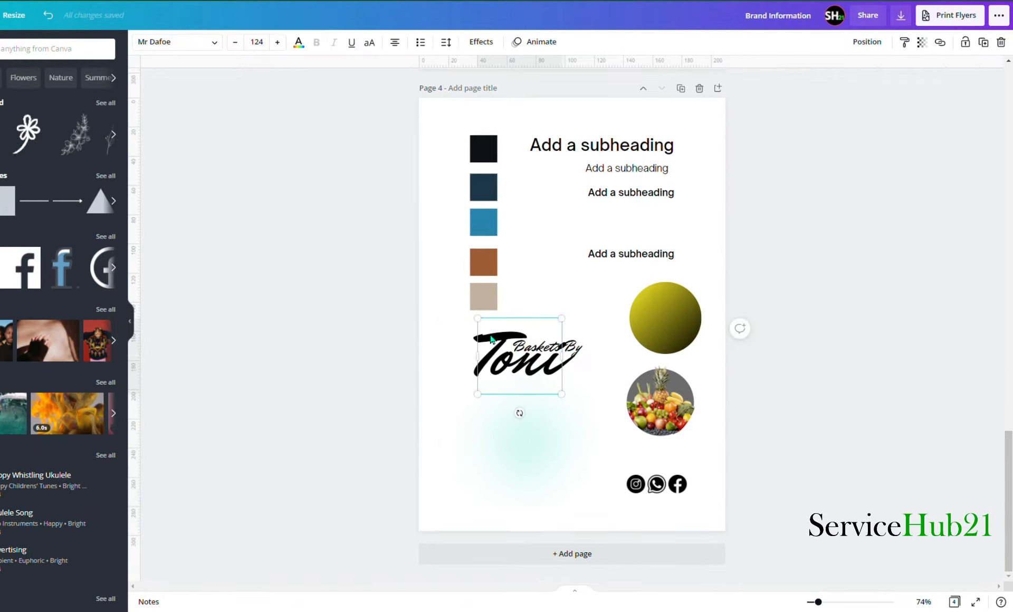
pyautogui.click(460, 341)
pyautogui.click(493, 343)
pyautogui.click(559, 145)
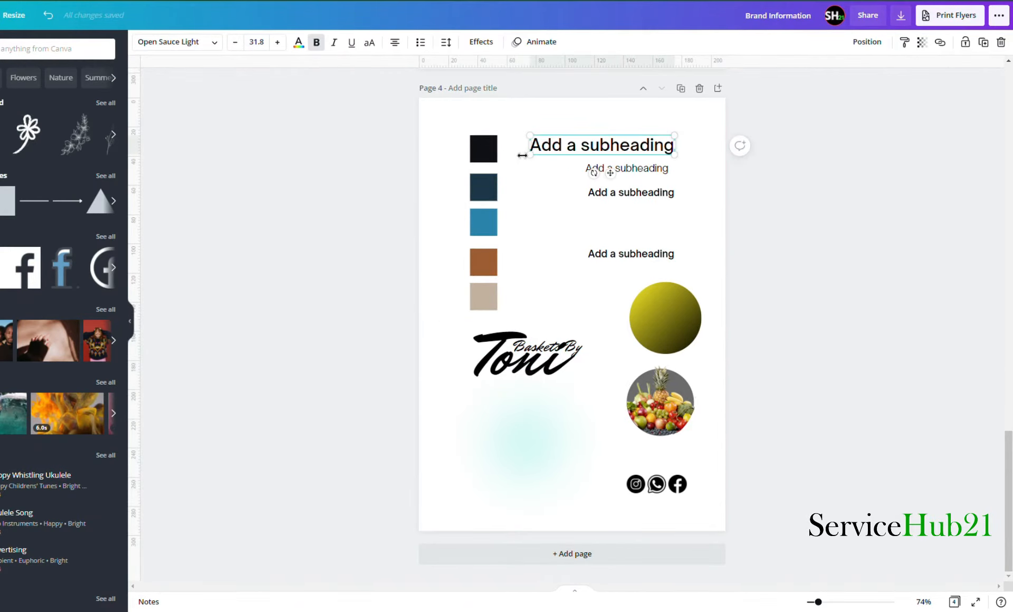
pyautogui.click(199, 42)
pyautogui.click(42, 95)
# Step: Replace the top subheading's text with "Toni" and enlarge it to about size 71.8 above the other subheadings
pyautogui.moveTo(619, 146); pyautogui.dragTo(643, 146)
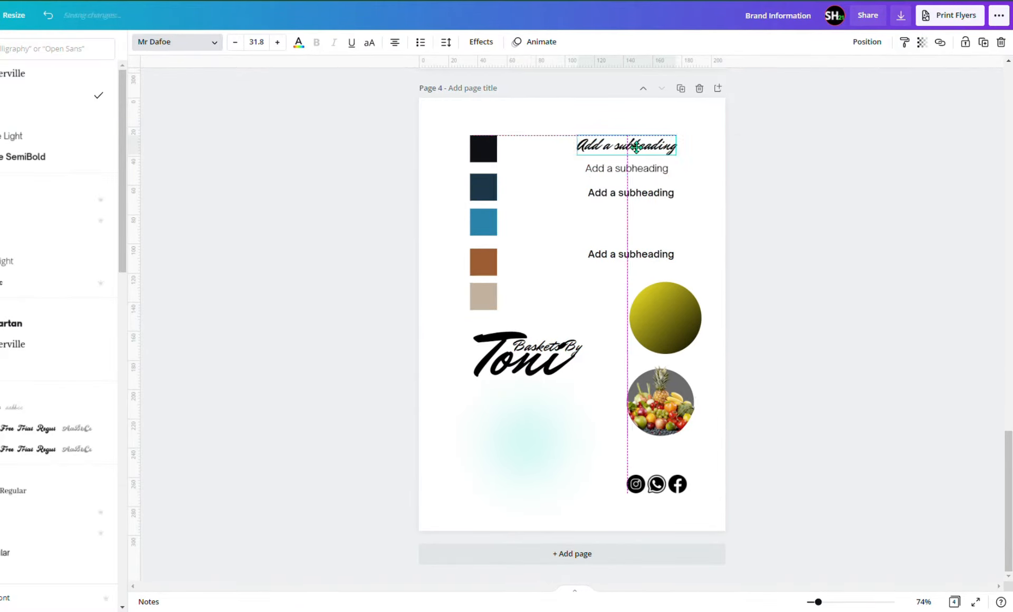
pyautogui.moveTo(578, 136); pyautogui.dragTo(554, 131)
pyautogui.doubleClick(598, 153)
pyautogui.write('Toni')
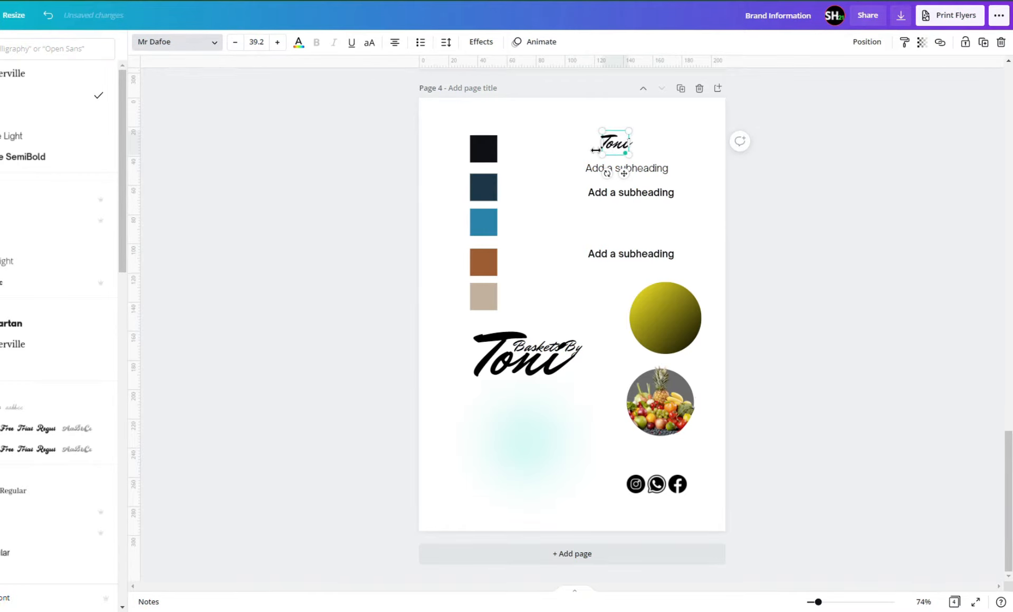
pyautogui.click(848, 255)
pyautogui.click(609, 144)
pyautogui.moveTo(602, 131); pyautogui.dragTo(579, 111)
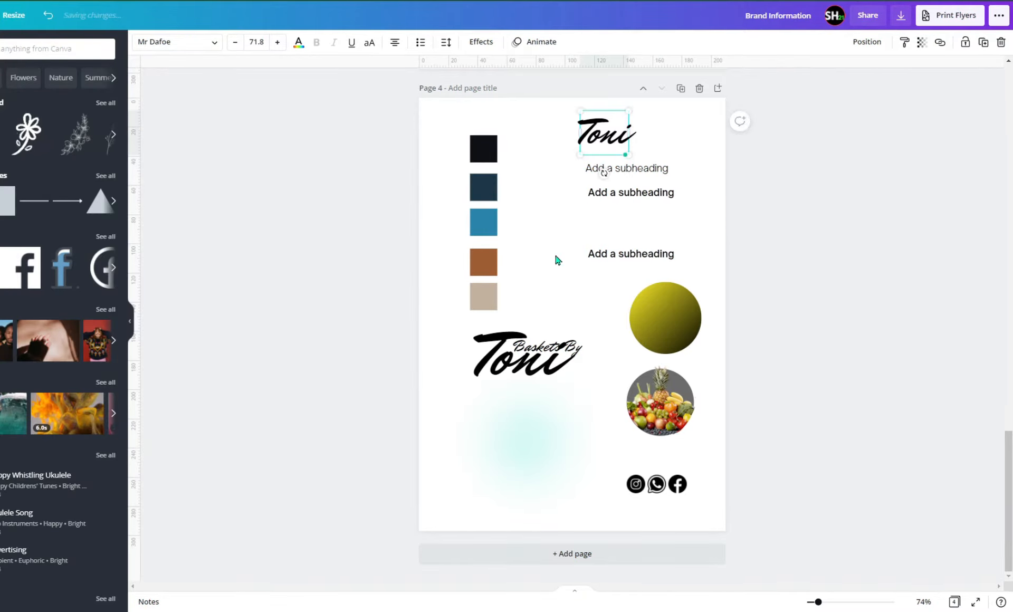
# Step: Set the second text sample's font to Open Sans and the third one's to Open Sauce Light on page 4
pyautogui.click(553, 361)
pyautogui.click(531, 304)
pyautogui.scroll(2, 531, 304)
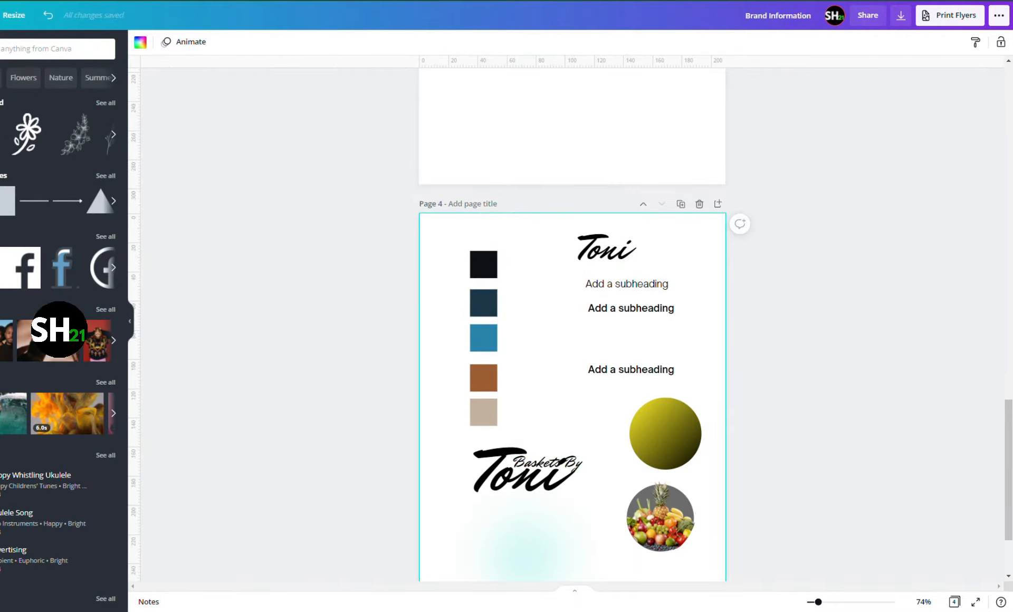
pyautogui.scroll(8, 479, 242)
pyautogui.scroll(-2, 479, 242)
pyautogui.click(579, 178)
pyautogui.scroll(-8, 580, 181)
pyautogui.click(599, 169)
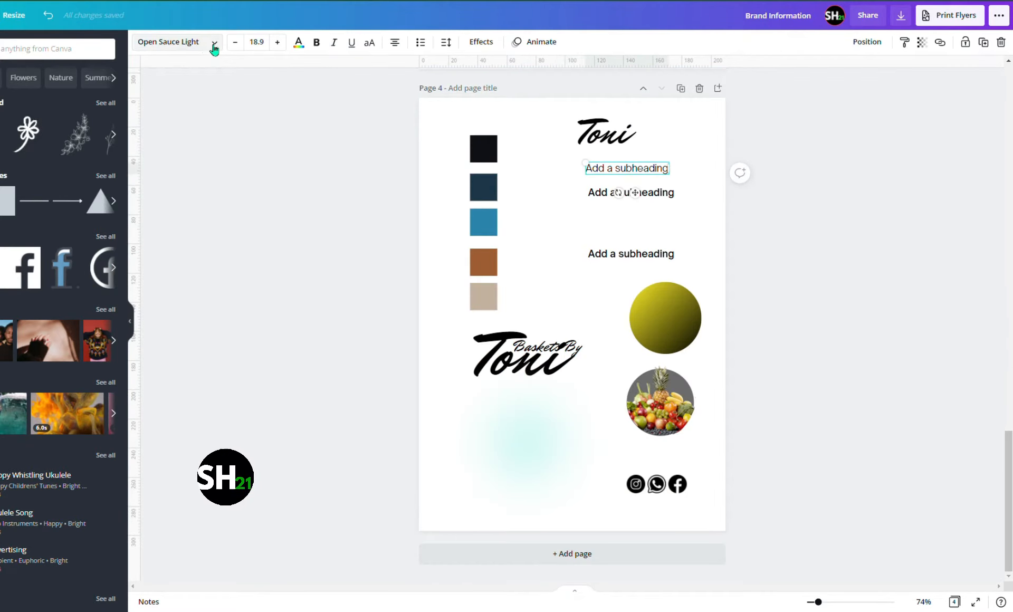
pyautogui.click(214, 43)
pyautogui.click(6, 119)
pyautogui.click(602, 193)
pyautogui.click(15, 137)
# Step: Enlarge the Open Sans subheading directly under the Toni sample and make it bold
pyautogui.click(631, 172)
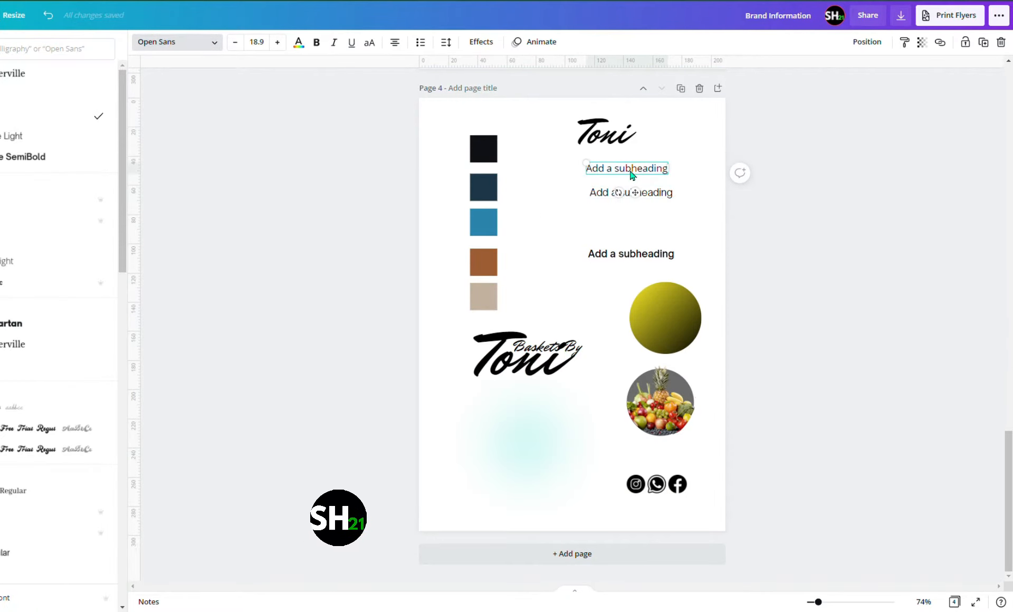
pyautogui.moveTo(586, 164); pyautogui.dragTo(599, 136)
pyautogui.doubleClick(572, 171)
pyautogui.click(316, 43)
pyautogui.click(574, 226)
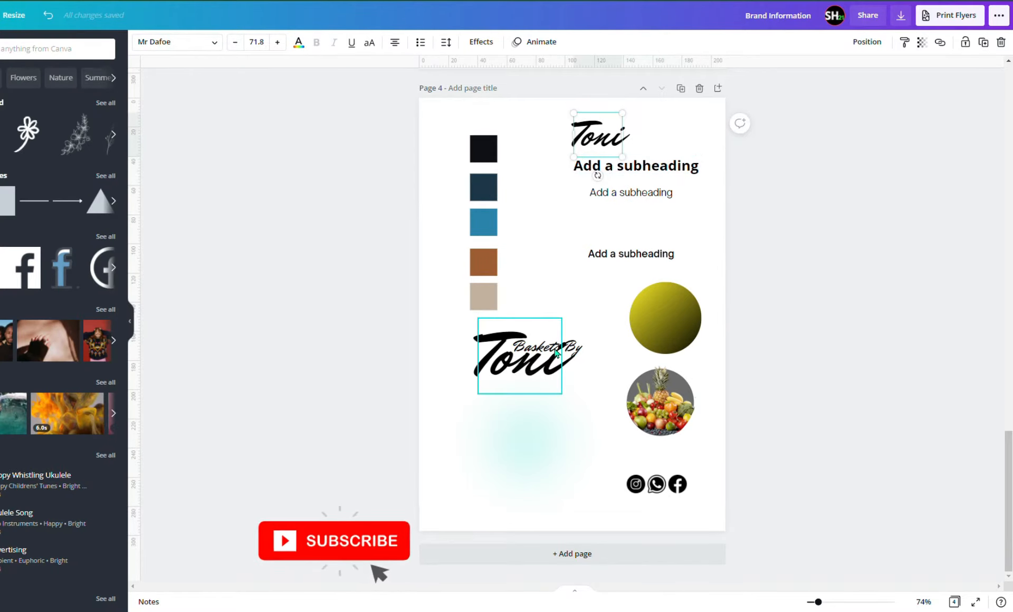
# Step: Examine the logo versions and tagline on page 3, the finished flyer on page 2 and the design checklist on page 1
pyautogui.click(568, 349)
pyautogui.scroll(8, 531, 255)
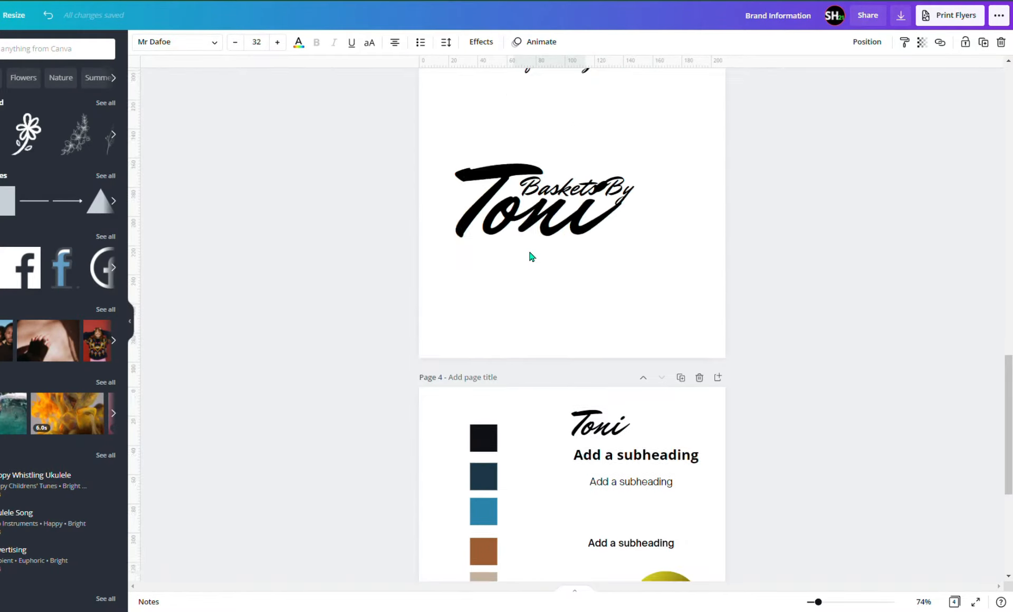
pyautogui.click(530, 208)
pyautogui.click(500, 243)
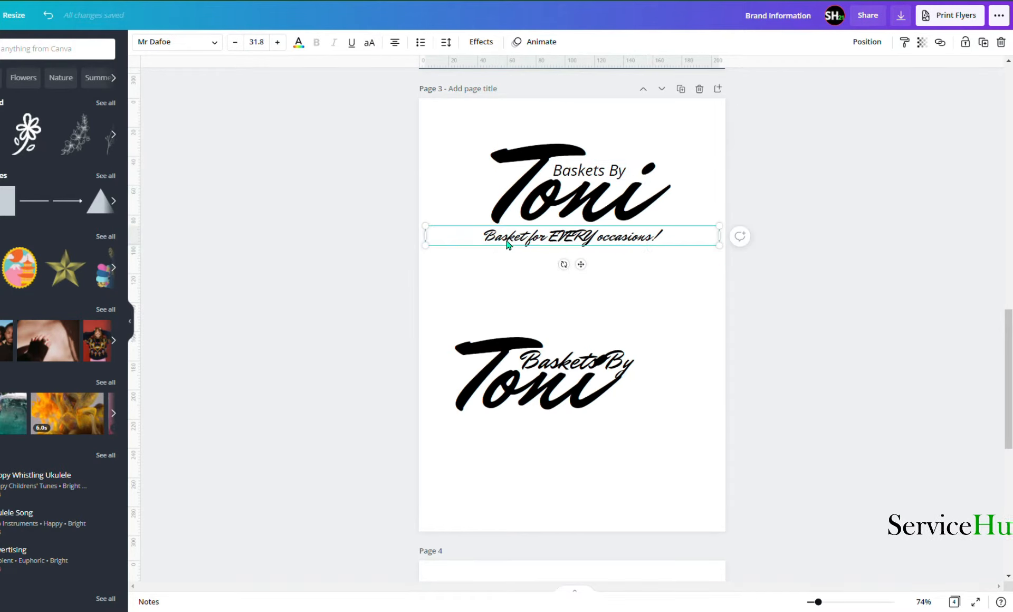
pyautogui.scroll(9, 500, 242)
pyautogui.scroll(-5, 478, 200)
pyautogui.click(500, 417)
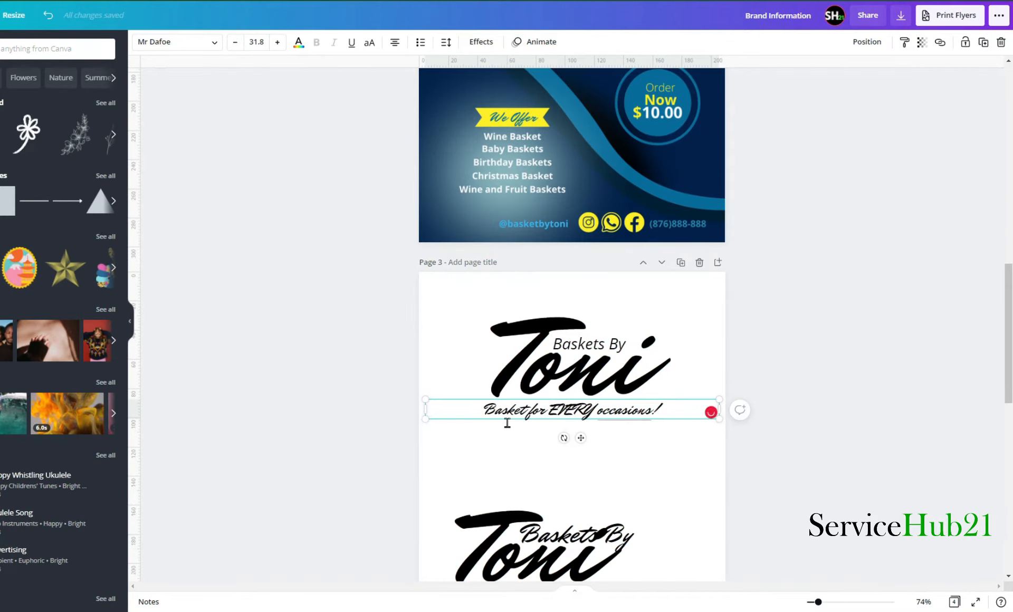
pyautogui.scroll(8, 506, 423)
pyautogui.scroll(-8, 568, 344)
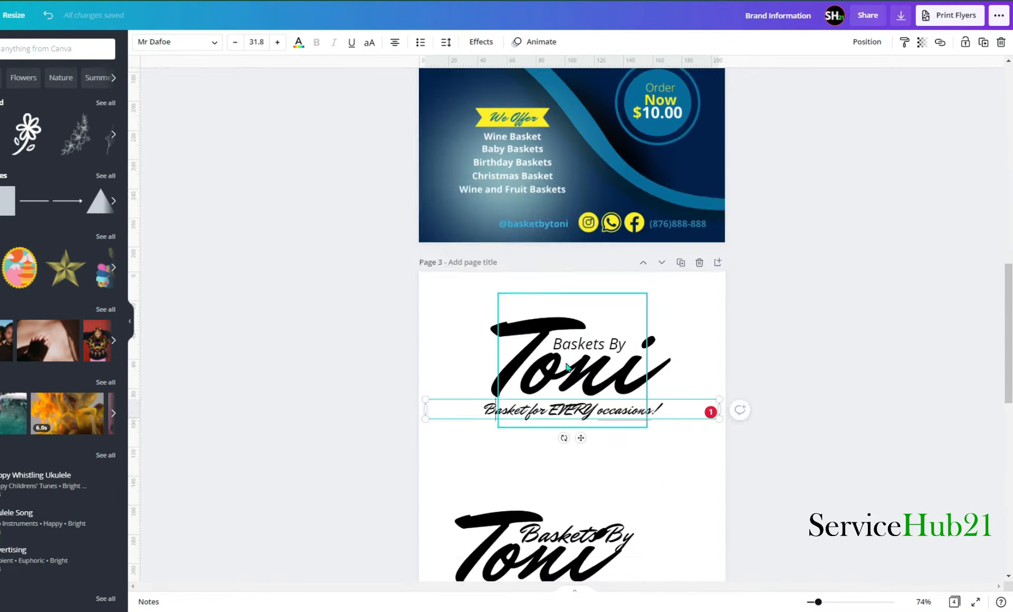
pyautogui.scroll(10, 568, 344)
pyautogui.scroll(5, 568, 344)
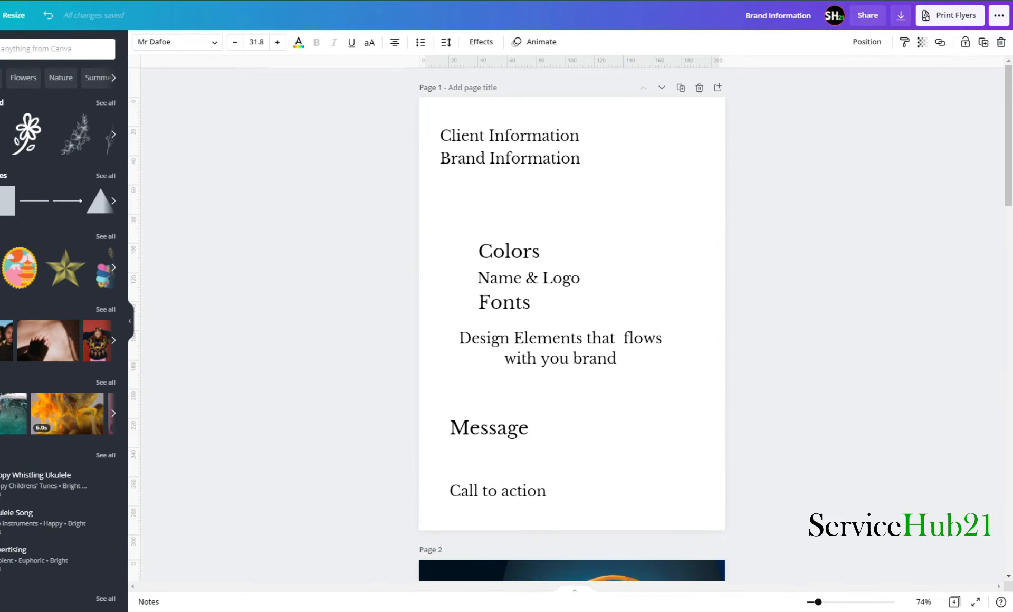
# Step: Add a blank page and cover it completely with a green square stretched slightly past the page edges
pyautogui.click(717, 88)
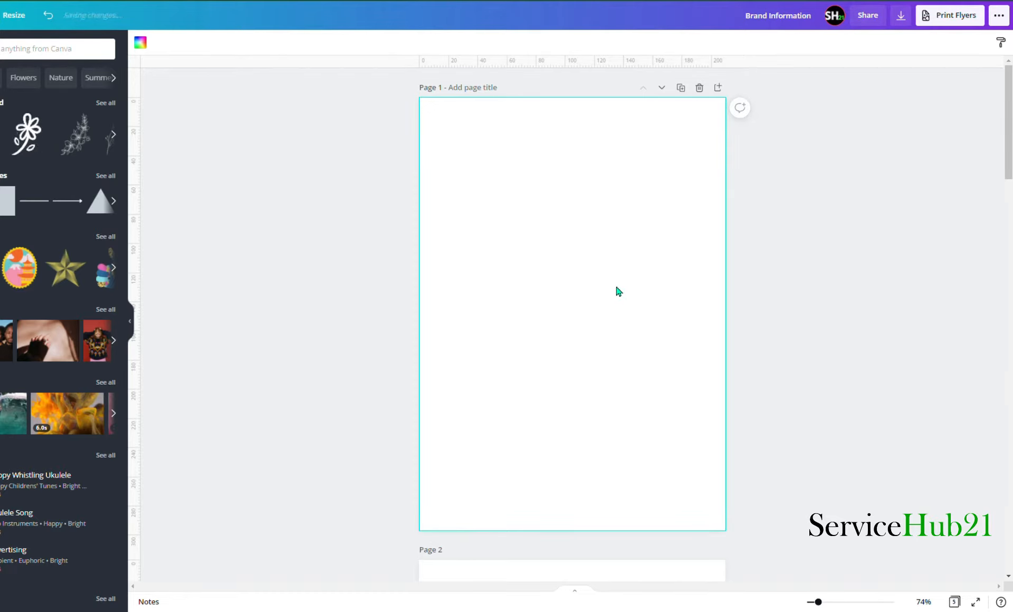
pyautogui.click(6, 201)
pyautogui.moveTo(488, 230); pyautogui.dragTo(391, 55)
pyautogui.moveTo(657, 398); pyautogui.dragTo(740, 559)
pyautogui.moveTo(346, 314); pyautogui.dragTo(396, 313)
pyautogui.moveTo(598, 512); pyautogui.dragTo(598, 544)
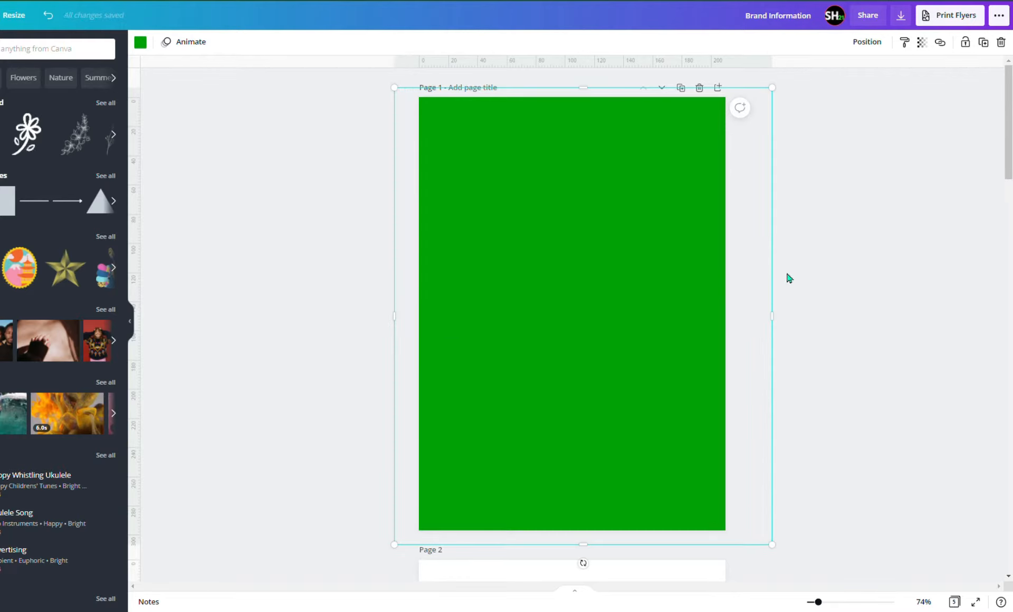
pyautogui.moveTo(772, 303); pyautogui.dragTo(734, 330)
pyautogui.moveTo(398, 320); pyautogui.dragTo(413, 319)
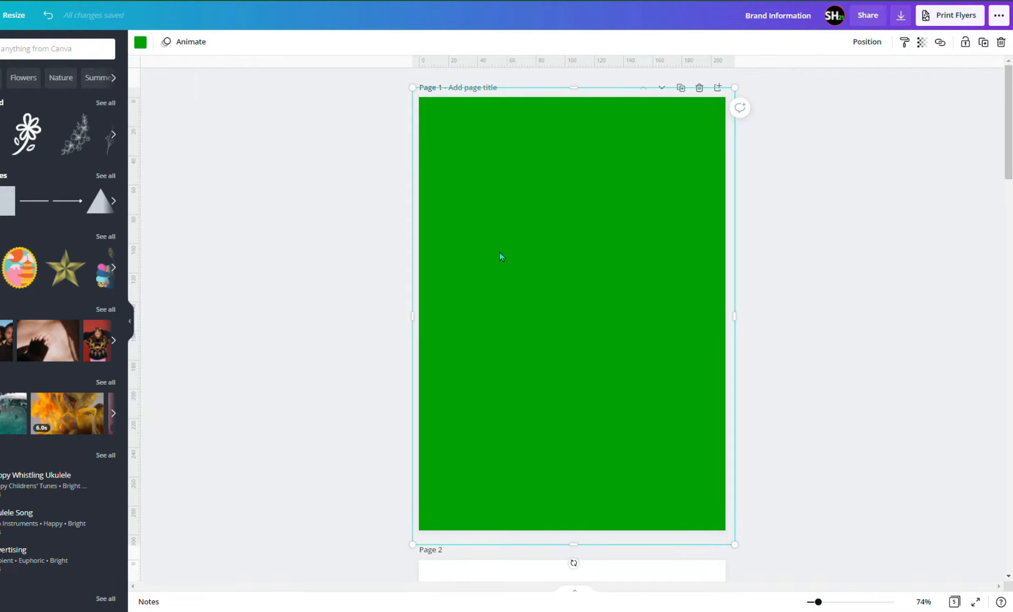
# Step: Recolour the background shape on the new page to dark navy blue
pyautogui.scroll(-3, 616, 316)
pyautogui.scroll(3, 527, 274)
pyautogui.click(140, 42)
pyautogui.click(2, 260)
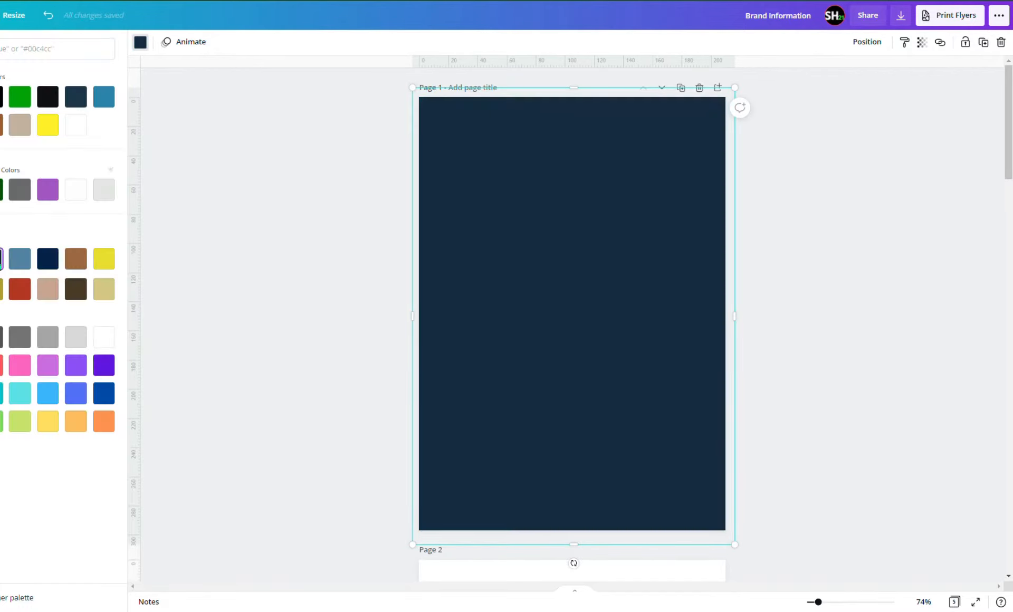
# Step: Paste the copied flyer artwork onto the navy background of the new page
pyautogui.scroll(-1, 577, 298)
pyautogui.scroll(1, 484, 279)
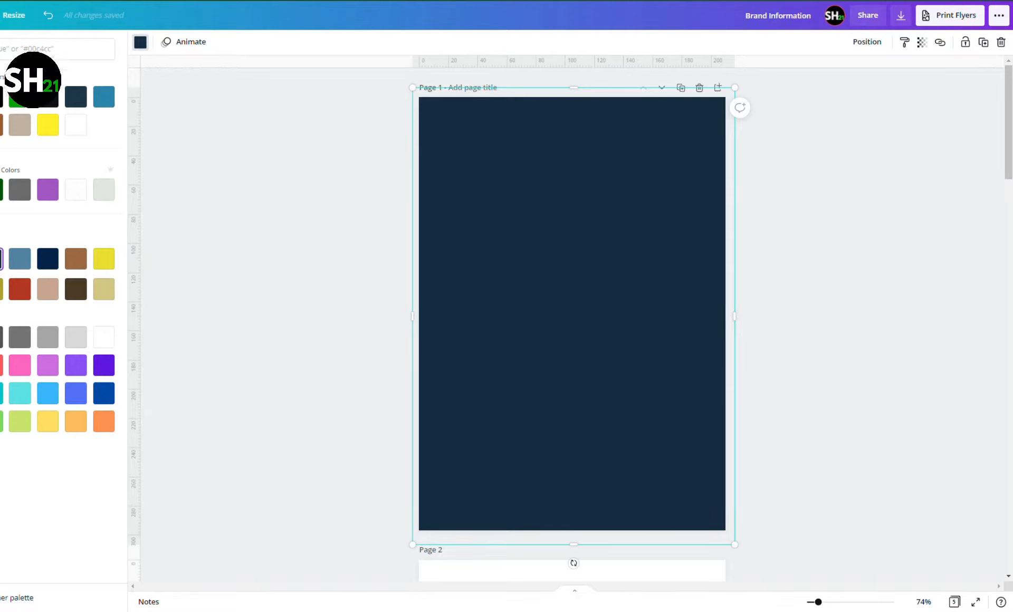
pyautogui.rightClick(584, 189)
pyautogui.click(629, 223)
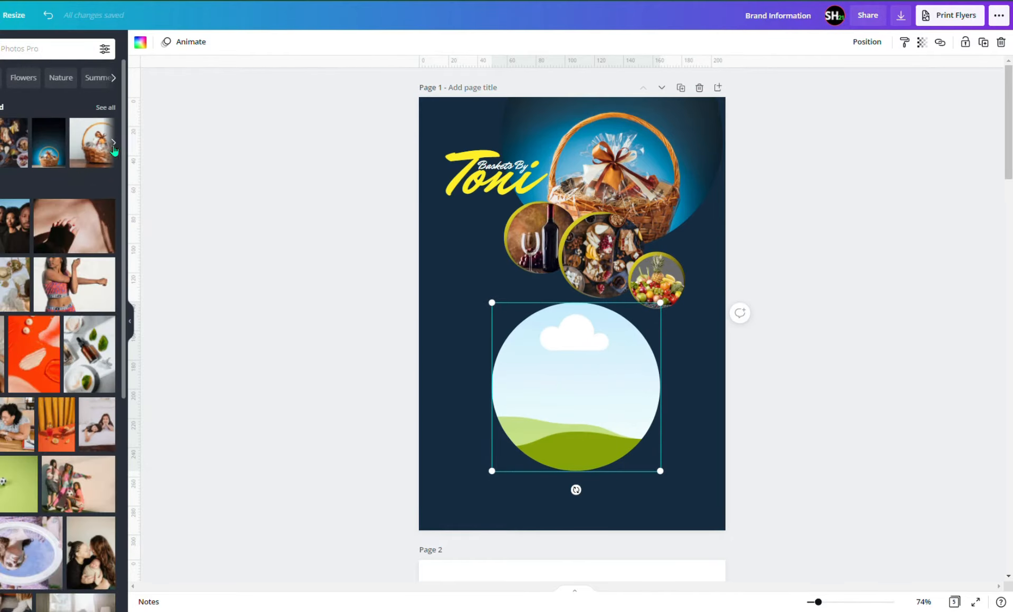
# Step: Fill the large circular frame with the blue-backdrop gift basket photo and enlarge the photo inside the frame
pyautogui.click(49, 142)
pyautogui.moveTo(543, 372); pyautogui.dragTo(564, 364)
pyautogui.doubleClick(555, 384)
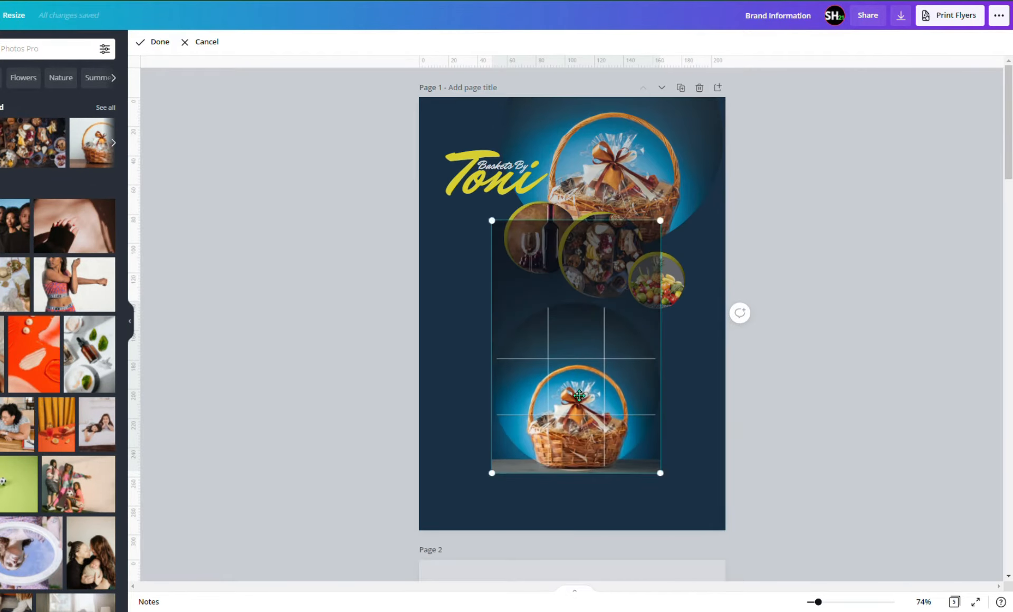
pyautogui.moveTo(491, 219); pyautogui.dragTo(165, 64)
pyautogui.moveTo(576, 388); pyautogui.dragTo(732, 407)
# Step: Delete the large circular frame on page 1 together with its photo
pyautogui.click(220, 99)
pyautogui.press('Delete')
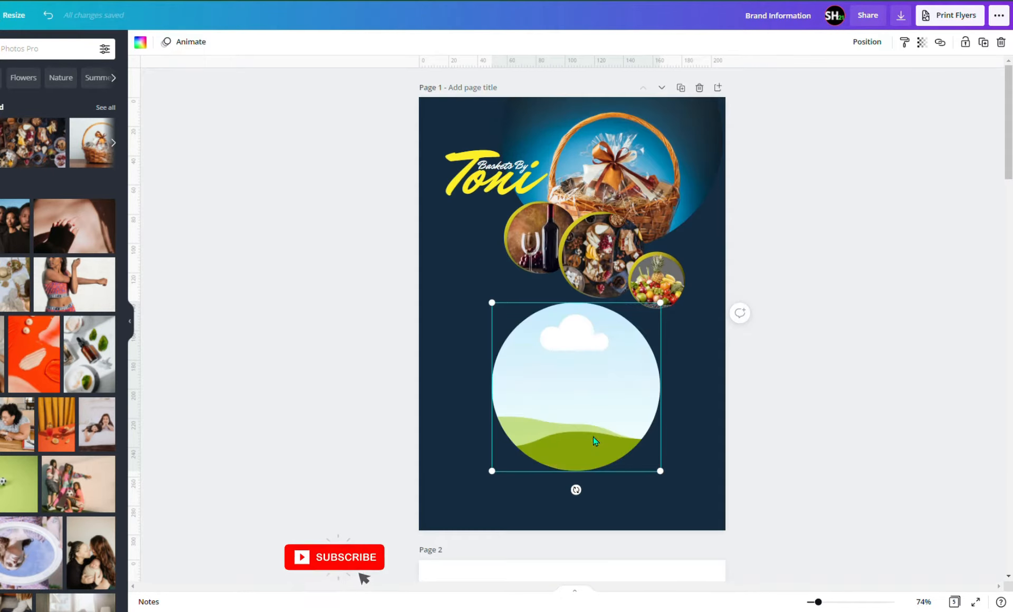
pyautogui.press('Delete')
# Step: Copy the yellow-to-black gradient circle from page 5 to page 1 and place it below the small wine photo circle
pyautogui.scroll(-15, 596, 380)
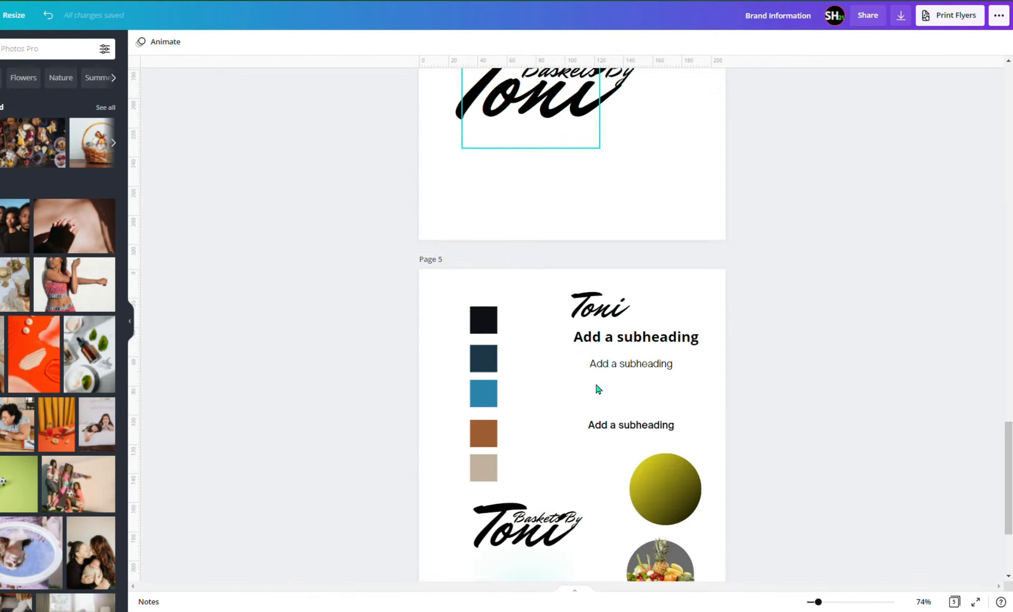
pyautogui.rightClick(654, 318)
pyautogui.click(673, 328)
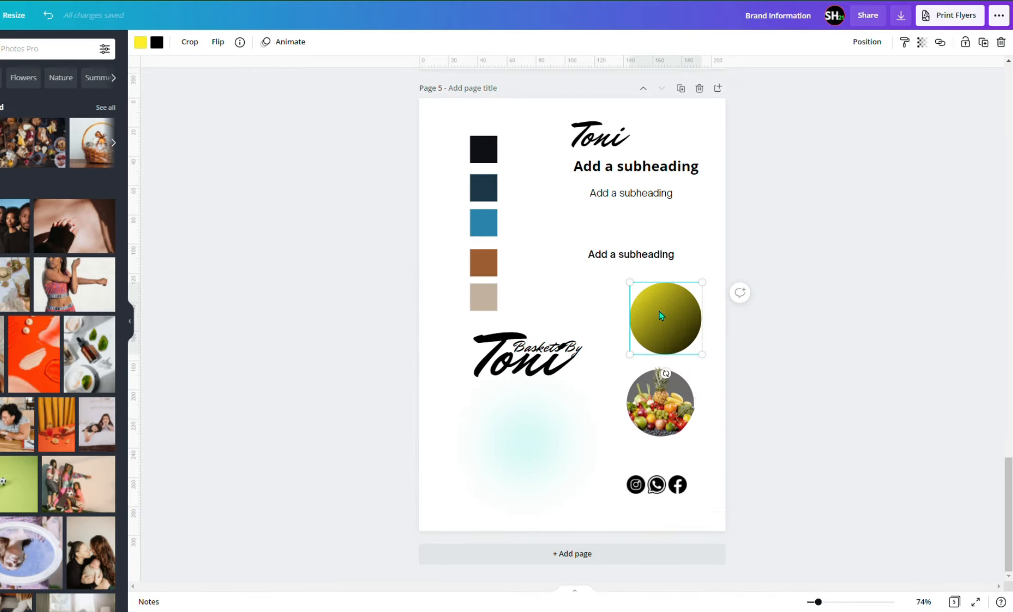
pyautogui.rightClick(660, 316)
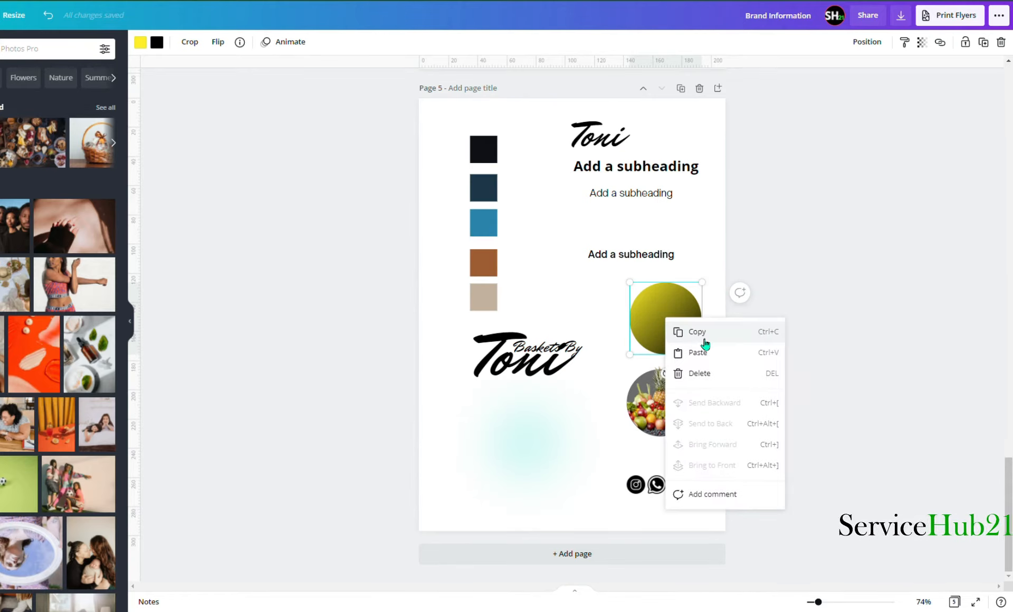
pyautogui.click(706, 335)
pyautogui.scroll(15, 619, 300)
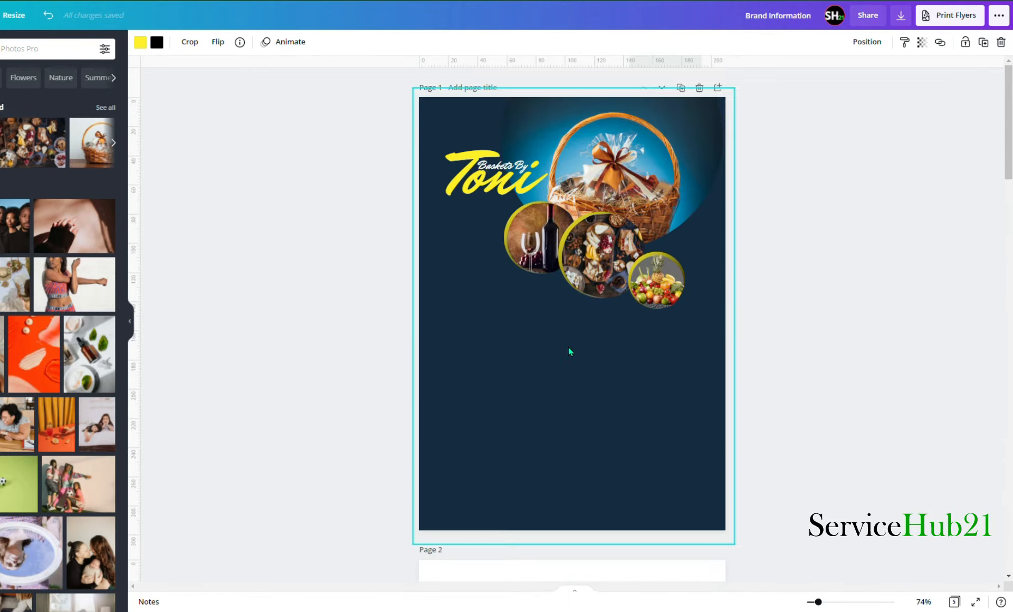
pyautogui.rightClick(568, 346)
pyautogui.click(530, 377)
pyautogui.moveTo(665, 318); pyautogui.dragTo(528, 316)
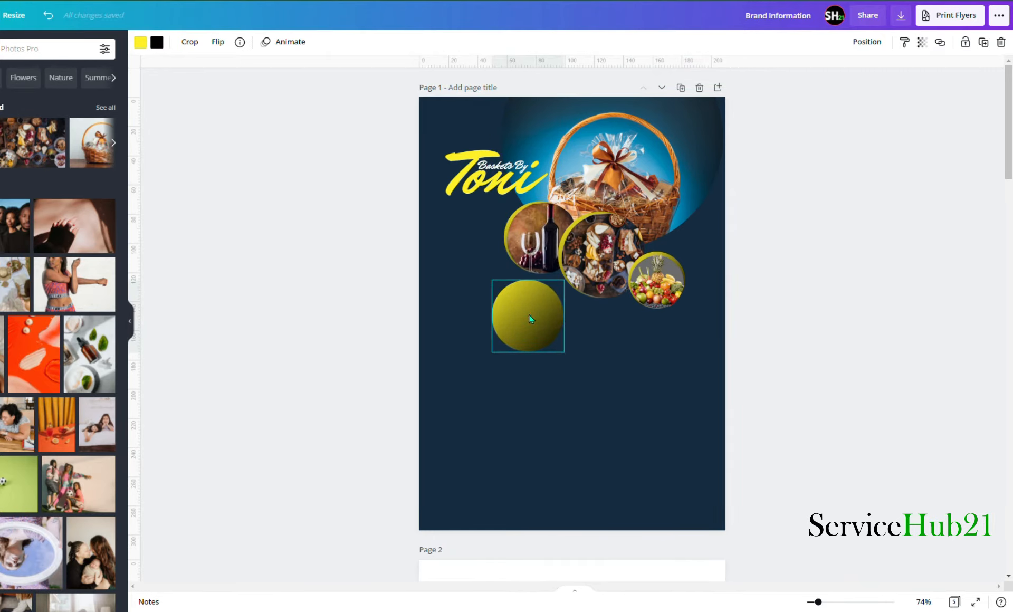
# Step: Add a circular photo frame, shrink it to the gradient circle's size and overlay it slightly offset so a yellow rim shows
pyautogui.click(0, 91)
pyautogui.click(1, 148)
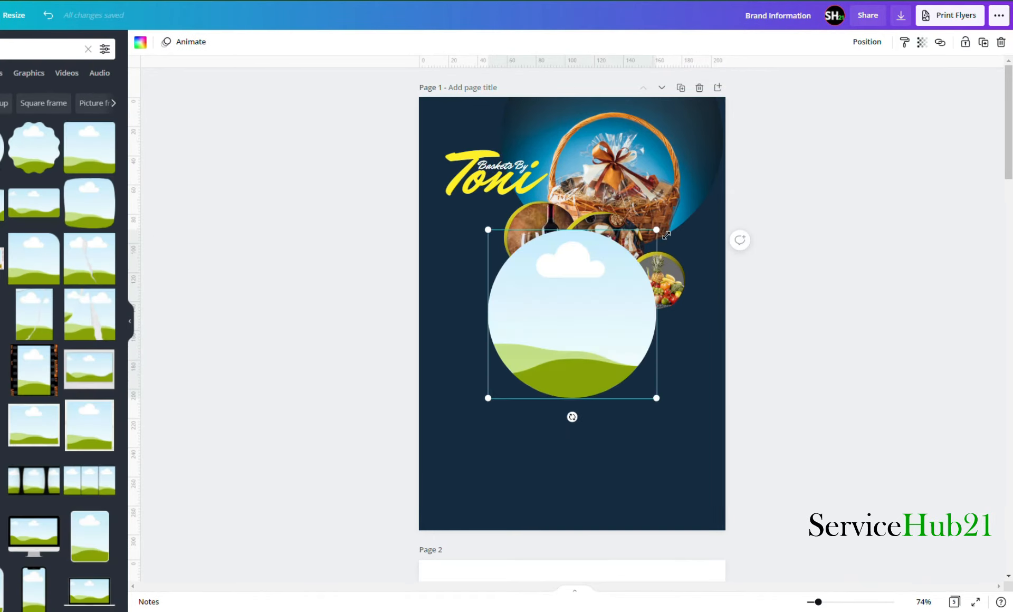
pyautogui.moveTo(656, 229); pyautogui.dragTo(558, 327)
pyautogui.moveTo(529, 368); pyautogui.dragTo(536, 321)
pyautogui.moveTo(494, 281); pyautogui.dragTo(498, 290)
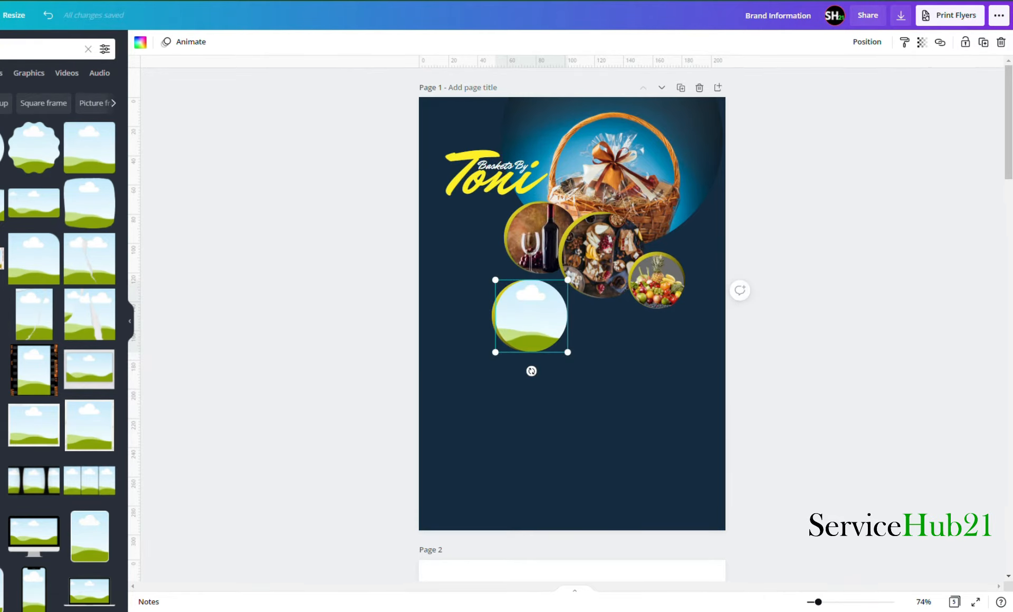
# Step: Add the wine bottle and glass photo to page 1, shrink it and place it inside the new circular frame
pyautogui.click(0, 161)
pyautogui.click(114, 143)
pyautogui.click(113, 143)
pyautogui.click(87, 143)
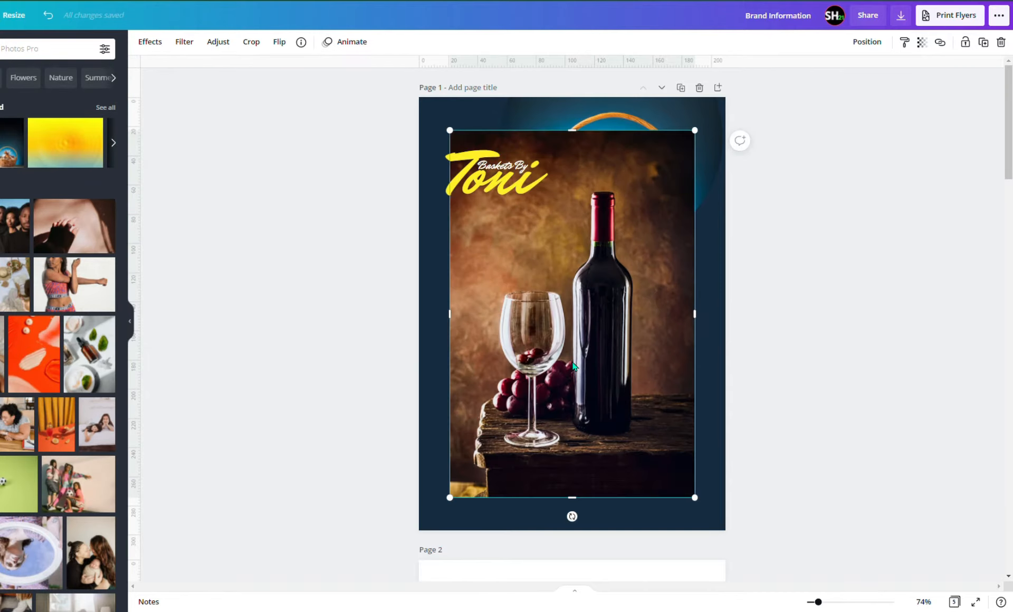
pyautogui.moveTo(695, 130); pyautogui.dragTo(545, 355)
pyautogui.moveTo(519, 428); pyautogui.dragTo(531, 328)
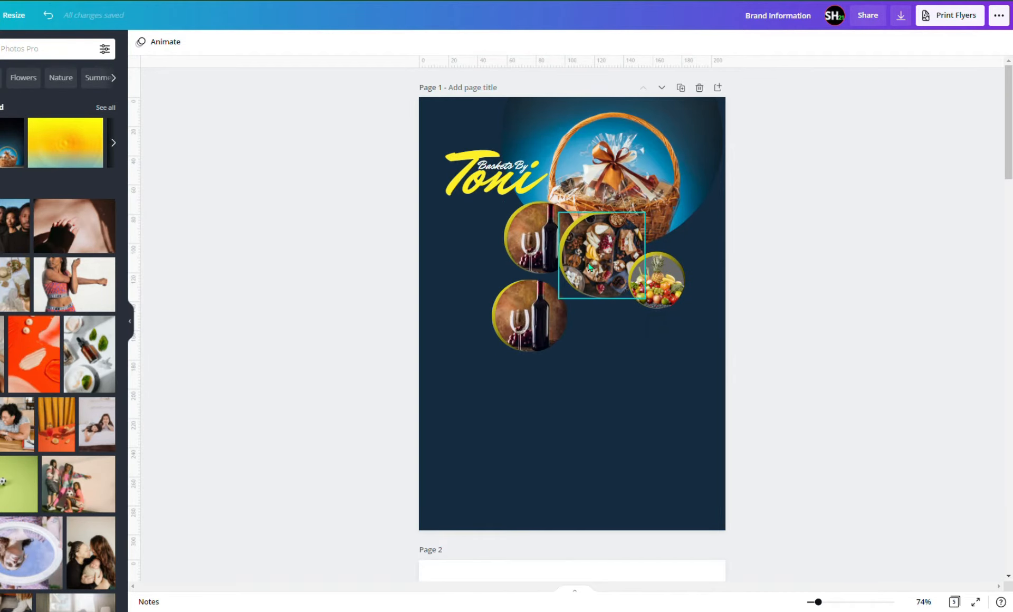
# Step: Delete the lower wine photo circle together with its gradient rim from page 1
pyautogui.click(537, 332)
pyautogui.press('Delete')
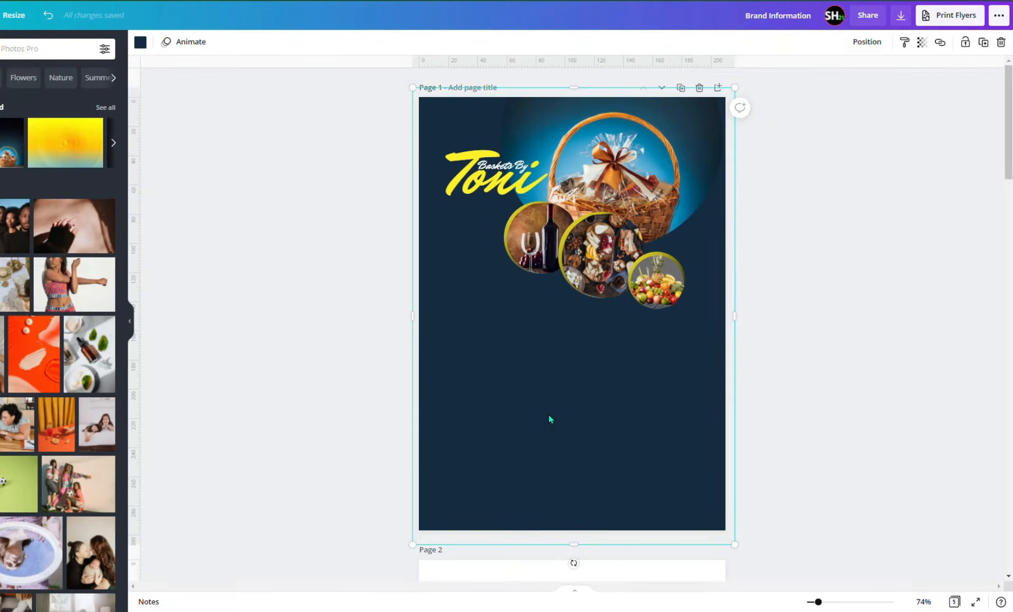
# Step: Paste the tagline "Brighten up a Life With a Toni Basket" below the photo circles and widen its text box
pyautogui.hotkey('ctrl', 'v')
pyautogui.moveTo(574, 319); pyautogui.dragTo(574, 352)
pyautogui.click(597, 363)
pyautogui.moveTo(450, 346); pyautogui.dragTo(419, 346)
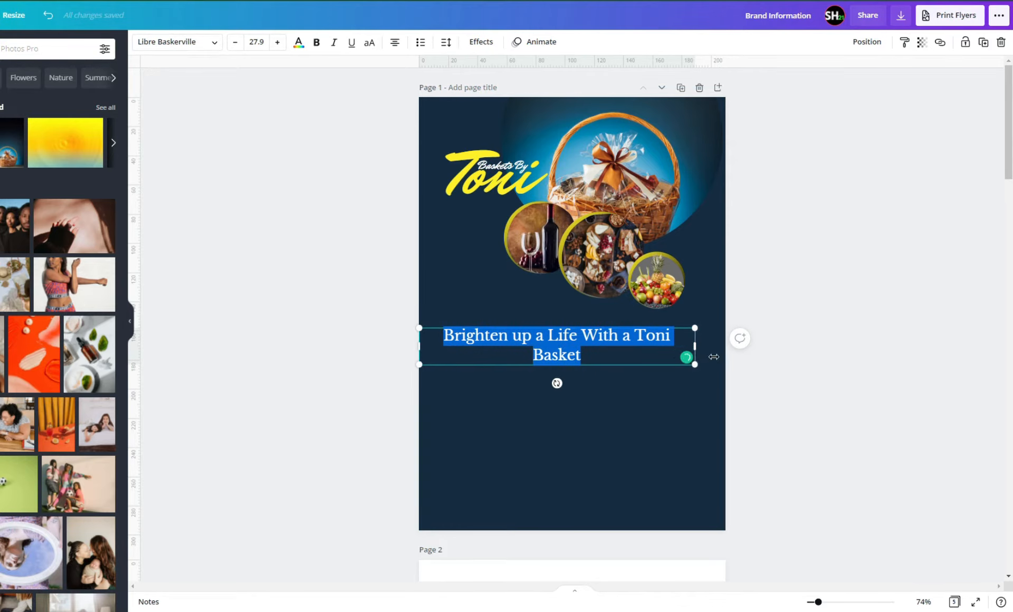
pyautogui.moveTo(695, 346); pyautogui.dragTo(731, 346)
# Step: Scale the tagline down to fit one line and centre it beneath the photo circles
pyautogui.moveTo(583, 362); pyautogui.dragTo(583, 380)
pyautogui.moveTo(438, 362); pyautogui.dragTo(513, 355)
pyautogui.moveTo(637, 373); pyautogui.dragTo(580, 371)
pyautogui.click(830, 379)
# Step: Add margin guides about 21 mm inside all four edges of page 1
pyautogui.moveTo(134, 235); pyautogui.dragTo(281, 233)
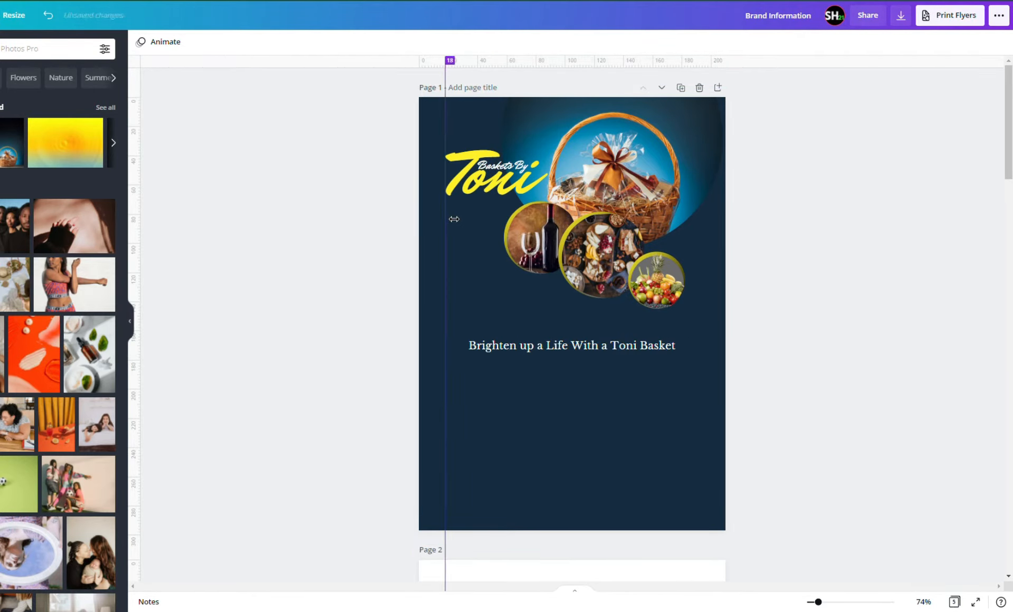
pyautogui.moveTo(453, 218); pyautogui.dragTo(457, 218)
pyautogui.moveTo(350, 65); pyautogui.dragTo(338, 127)
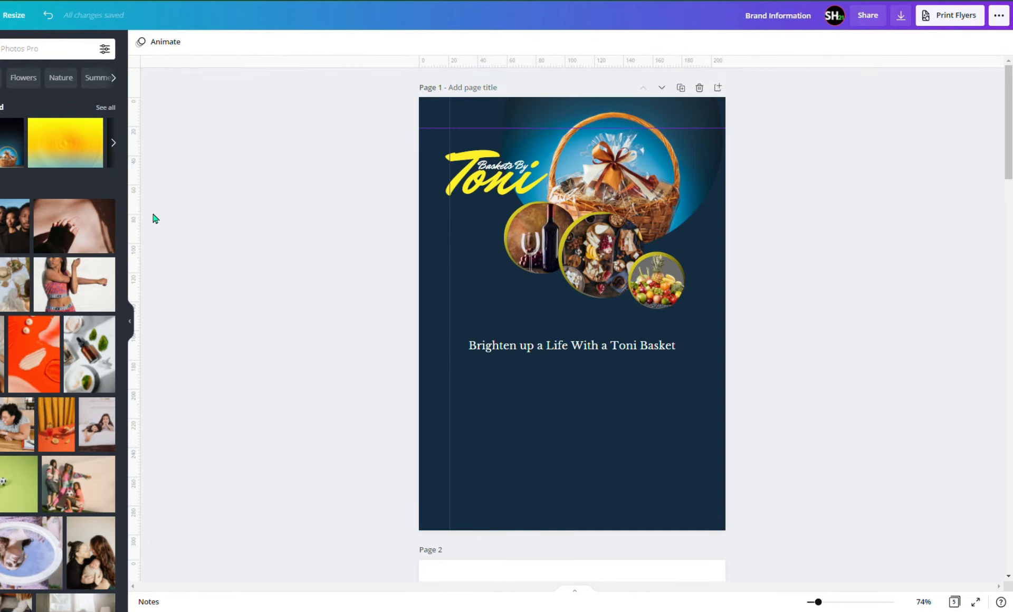
pyautogui.moveTo(135, 218); pyautogui.dragTo(695, 287)
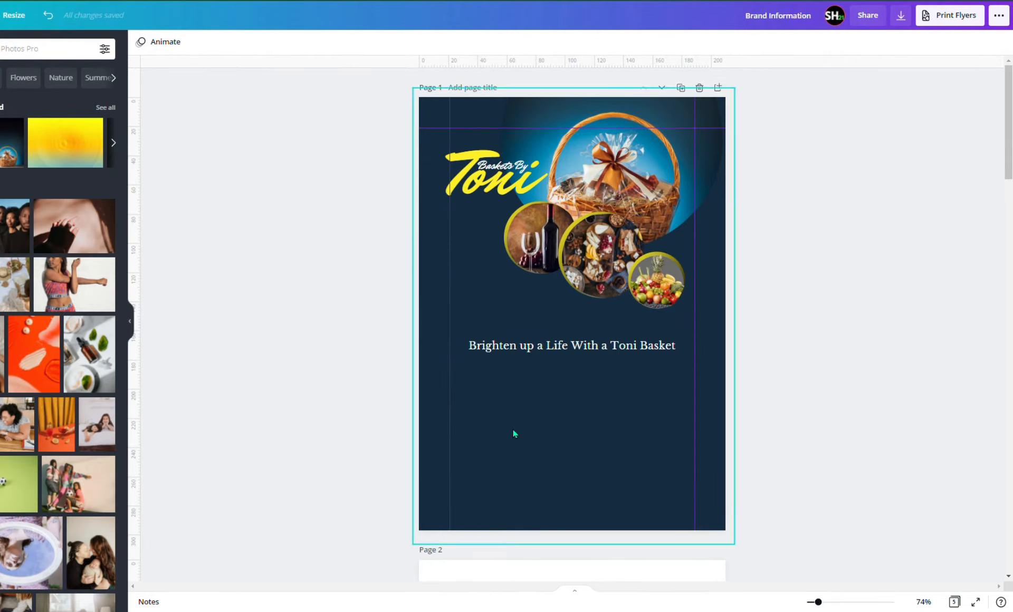
pyautogui.moveTo(265, 64); pyautogui.dragTo(257, 506)
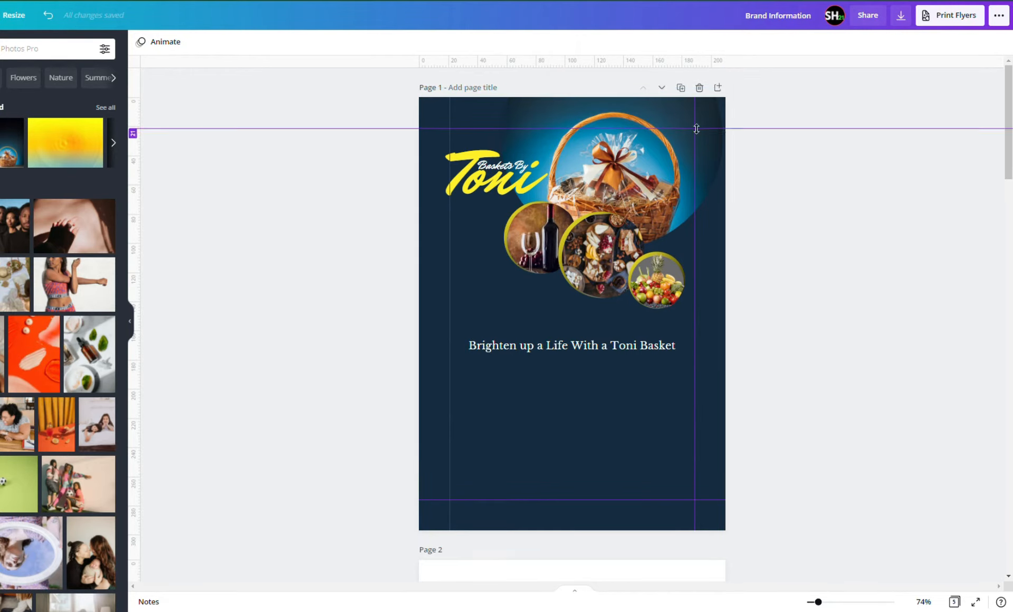
# Step: Shift both text parts of the Baskets By Toni logo inside the left margin guide and scale them down slightly
pyautogui.click(502, 174)
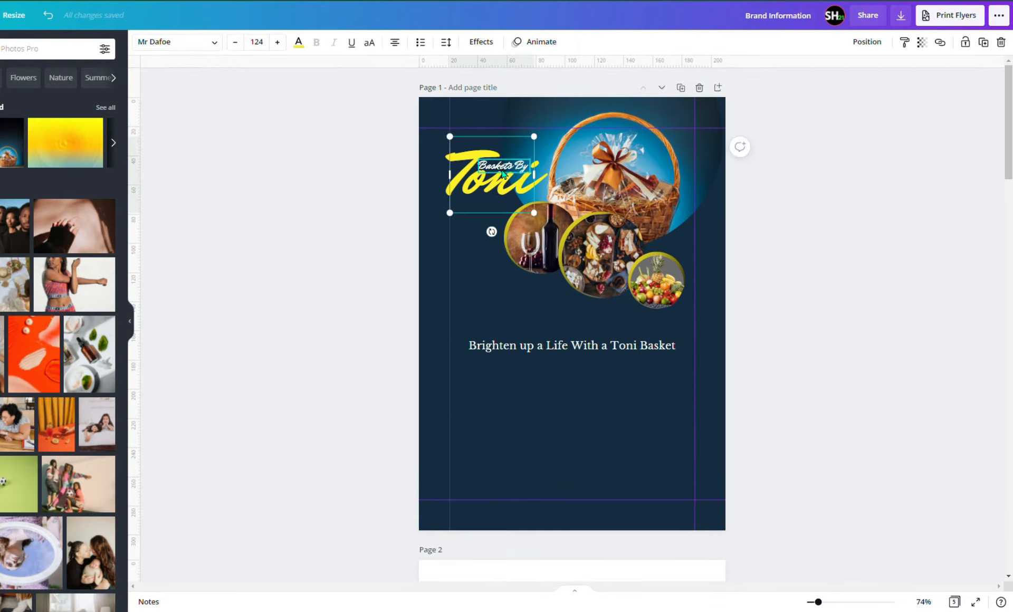
pyautogui.click(502, 171)
pyautogui.keyDown('shift'); pyautogui.click(493, 196); pyautogui.keyUp('shift')
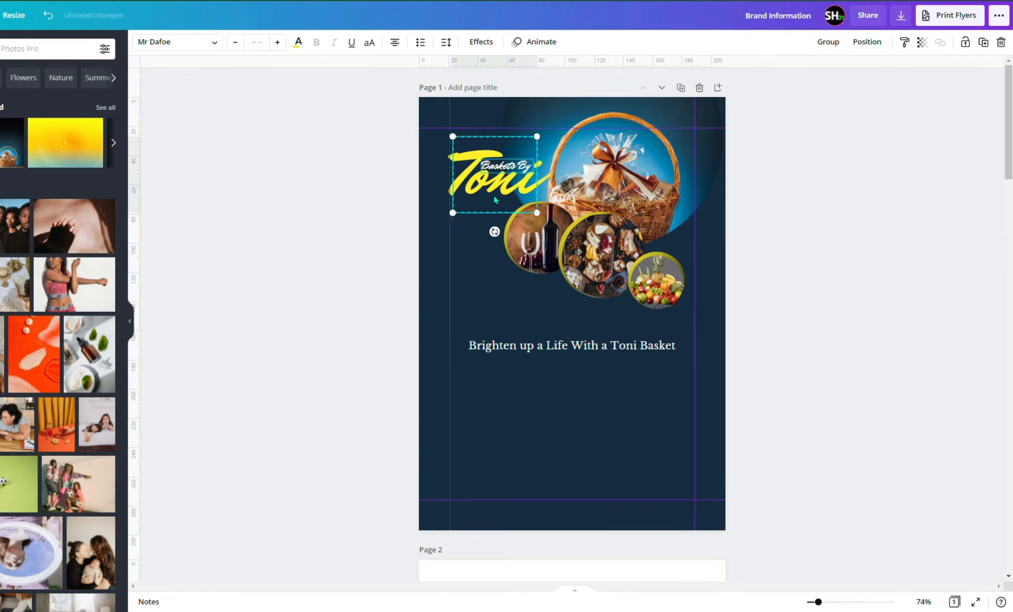
pyautogui.moveTo(537, 136); pyautogui.dragTo(533, 140)
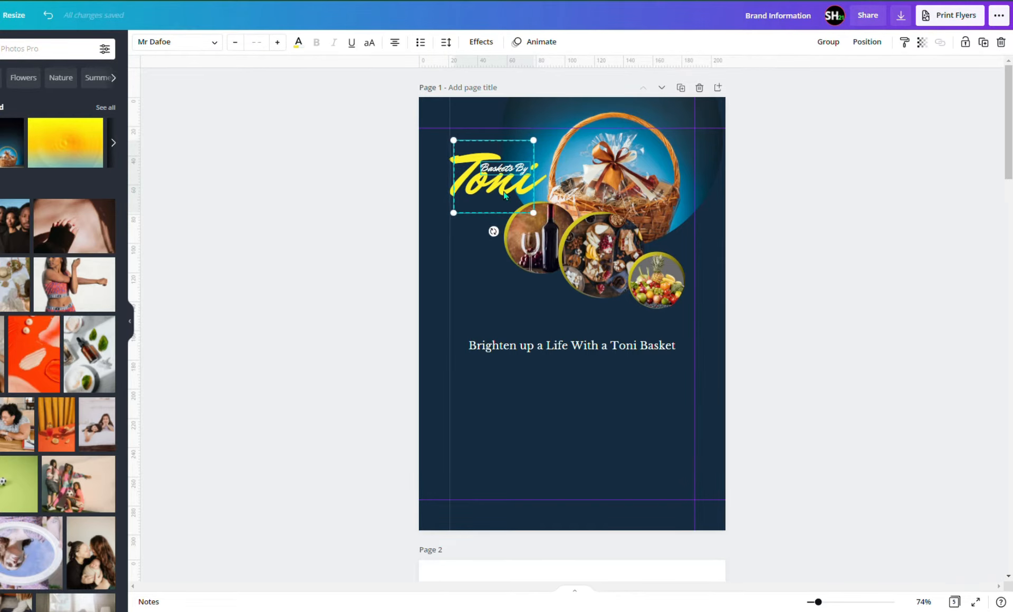
pyautogui.click(829, 356)
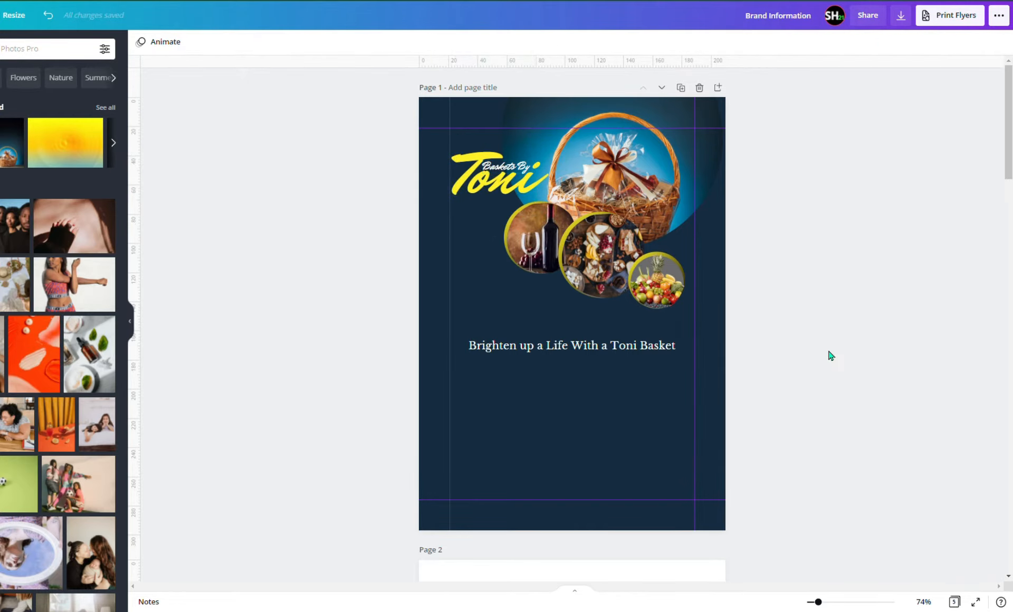
# Step: Apply the Curve text effect to the tagline and bend it into a downward-sagging arc
pyautogui.click(572, 346)
pyautogui.click(481, 42)
pyautogui.click(33, 339)
pyautogui.moveTo(73, 401); pyautogui.dragTo(15, 401)
# Step: Rotate and move the curved tagline and refine its curve so it follows the underside of the photo circles
pyautogui.moveTo(572, 372); pyautogui.dragTo(555, 393)
pyautogui.moveTo(571, 331); pyautogui.dragTo(575, 304)
pyautogui.moveTo(15, 401); pyautogui.dragTo(23, 400)
pyautogui.moveTo(573, 317); pyautogui.dragTo(577, 310)
pyautogui.click(568, 396)
# Step: Set the tagline's font to Open Sans bold and colour it yellow
pyautogui.click(555, 307)
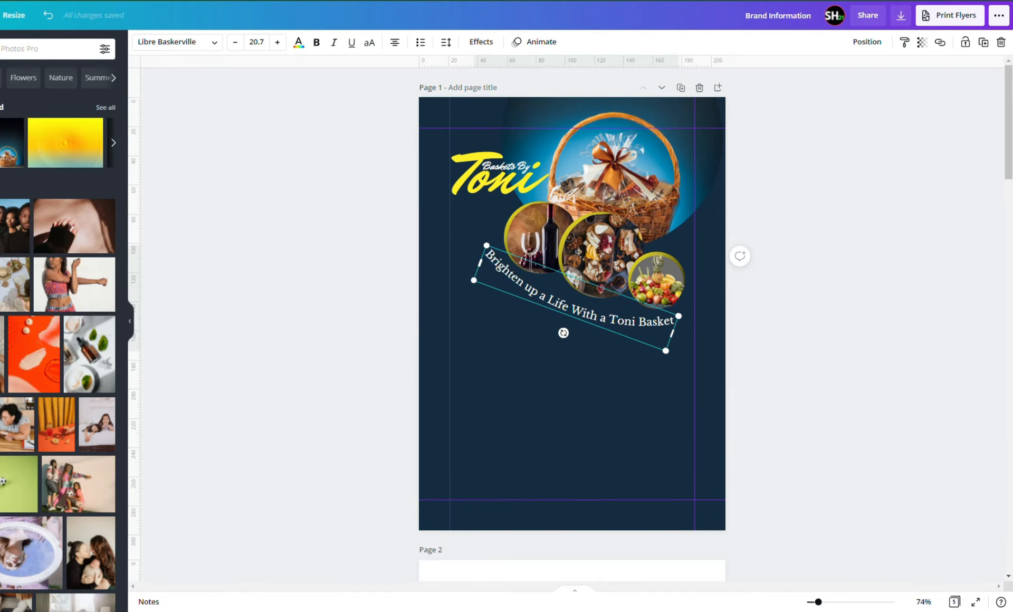
pyautogui.click(555, 307)
pyautogui.click(219, 41)
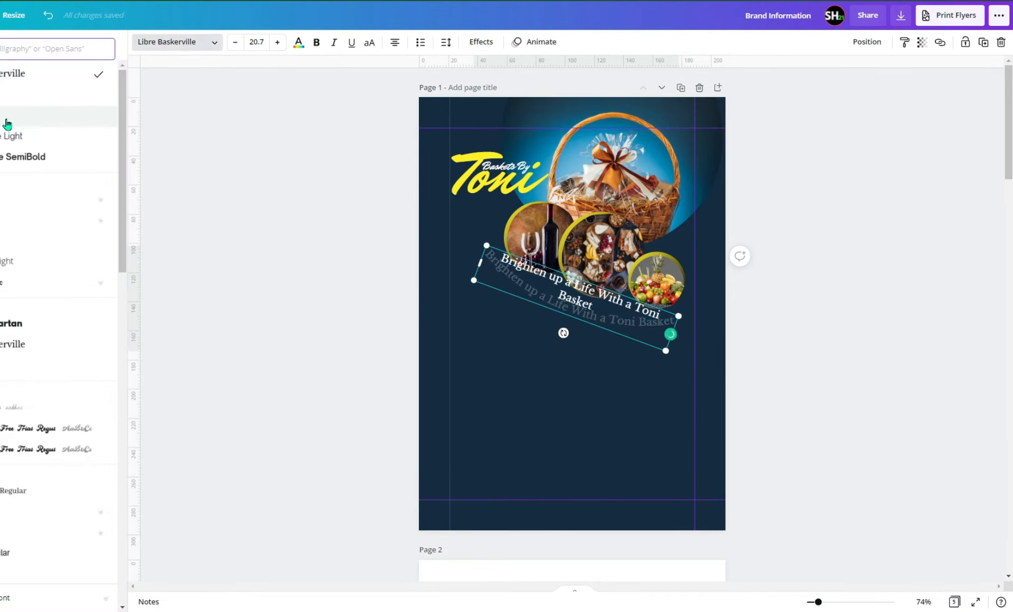
pyautogui.click(7, 124)
pyautogui.click(316, 41)
pyautogui.click(299, 41)
pyautogui.click(48, 124)
pyautogui.click(575, 407)
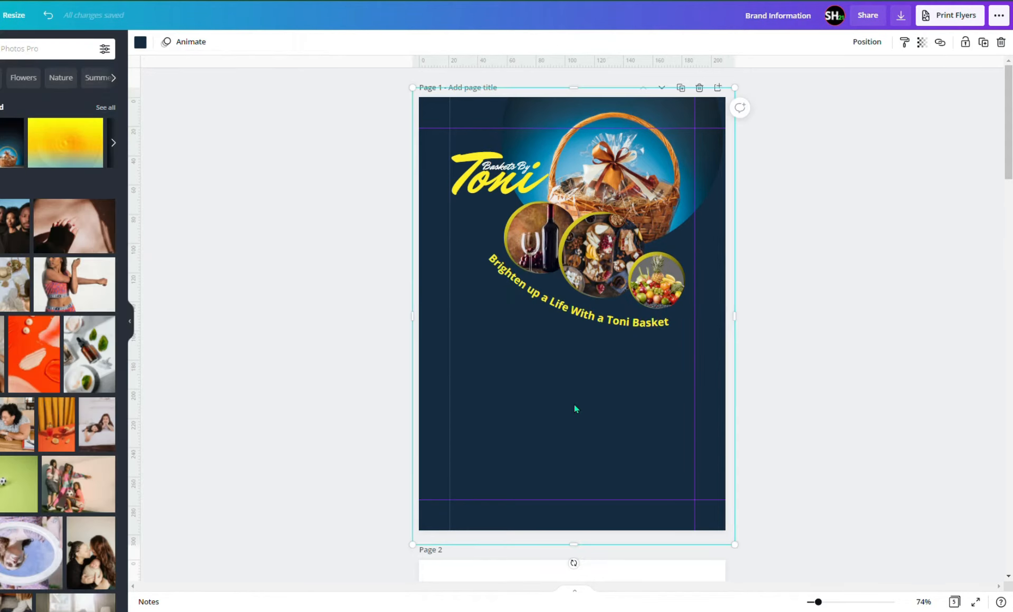
# Step: Enlarge the curved tagline to font size 23.2 and nudge it into place beneath the photo circles
pyautogui.click(582, 318)
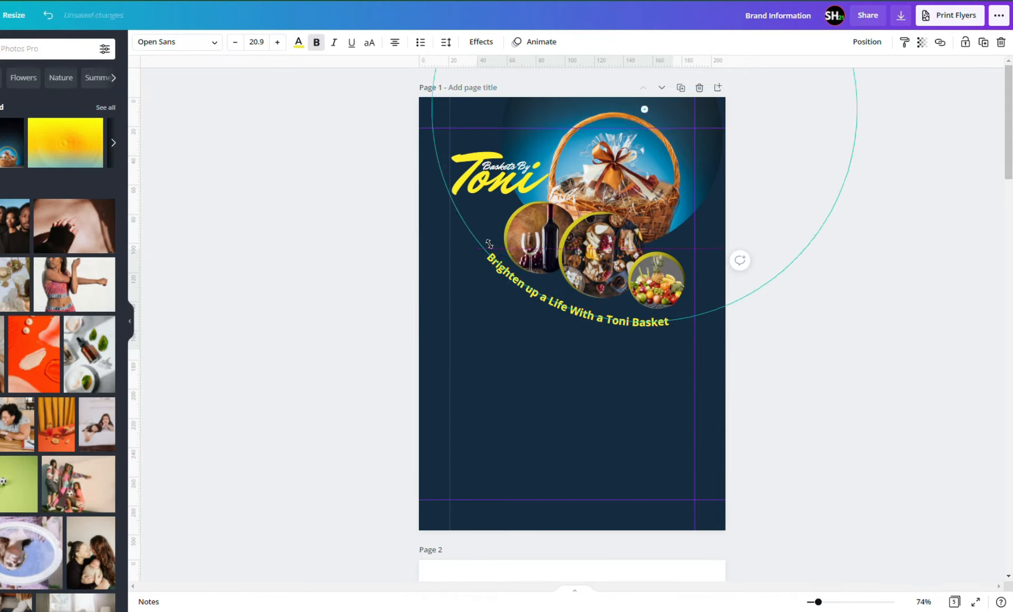
pyautogui.click(816, 333)
pyautogui.moveTo(613, 323); pyautogui.dragTo(619, 323)
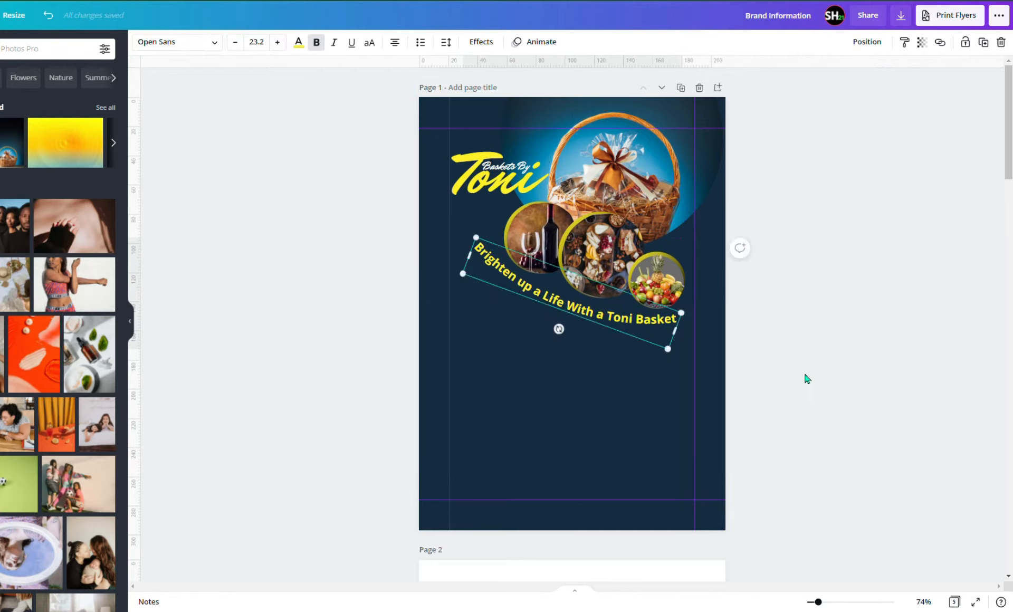
pyautogui.click(805, 373)
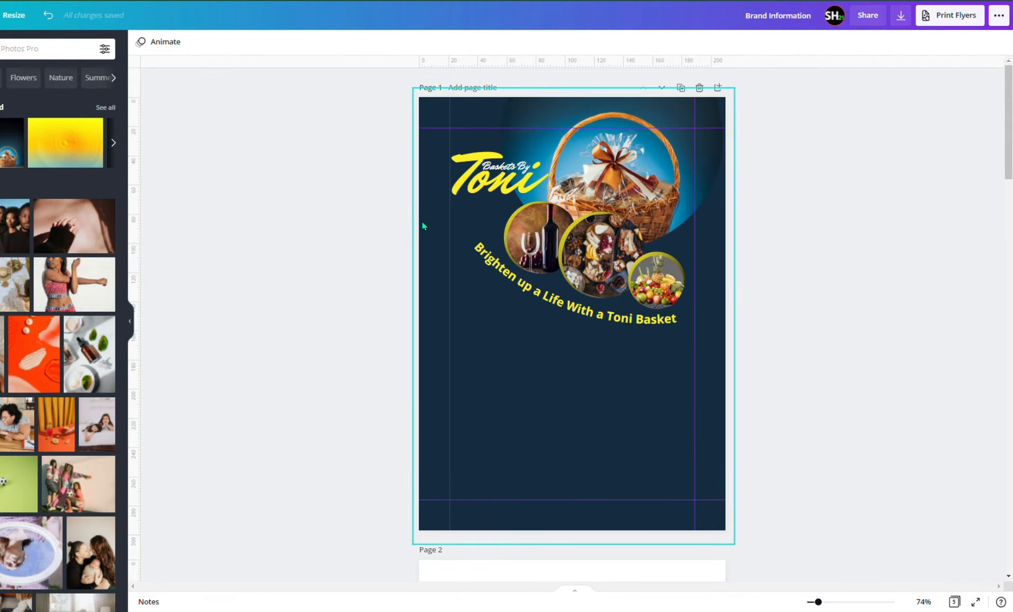
# Step: Place the large black-to-blue gradient circle over page 1's left edge and layer it just above the navy background
pyautogui.scroll(-12, 422, 225)
pyautogui.scroll(9, 539, 405)
pyautogui.scroll(-20, 539, 405)
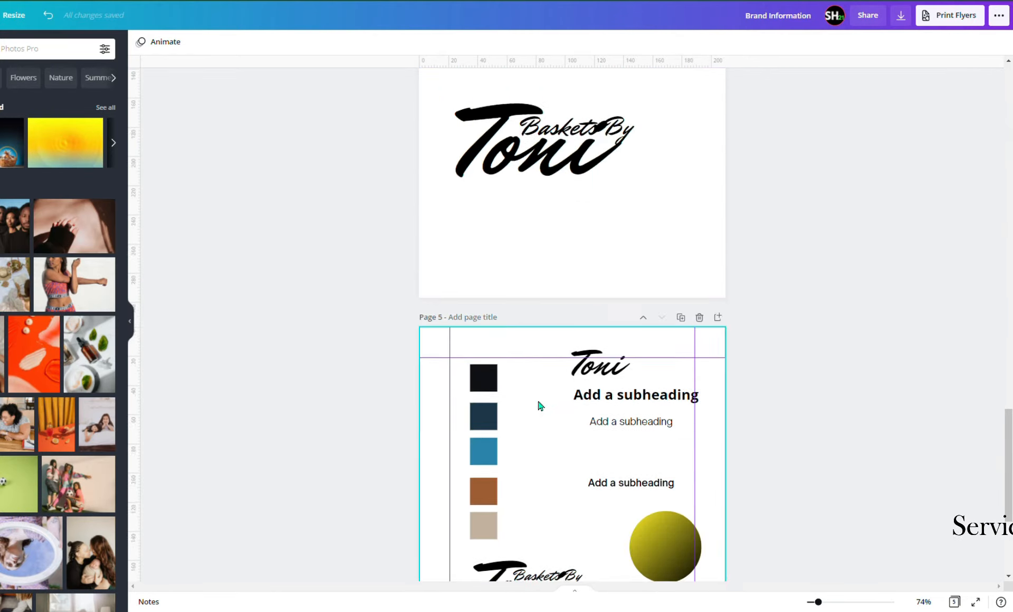
pyautogui.rightClick(644, 318)
pyautogui.click(577, 308)
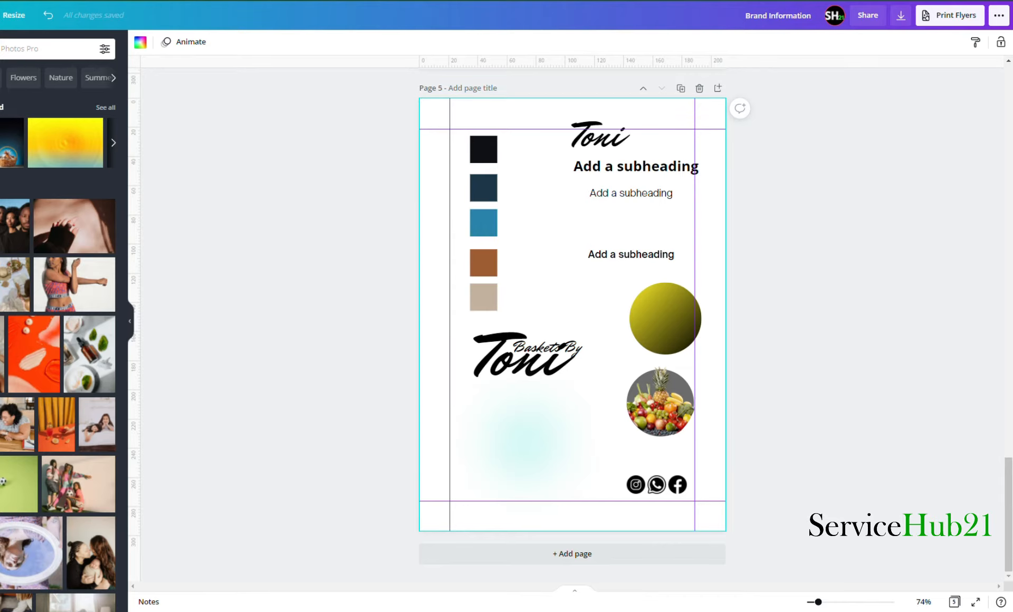
pyautogui.scroll(20, 477, 280)
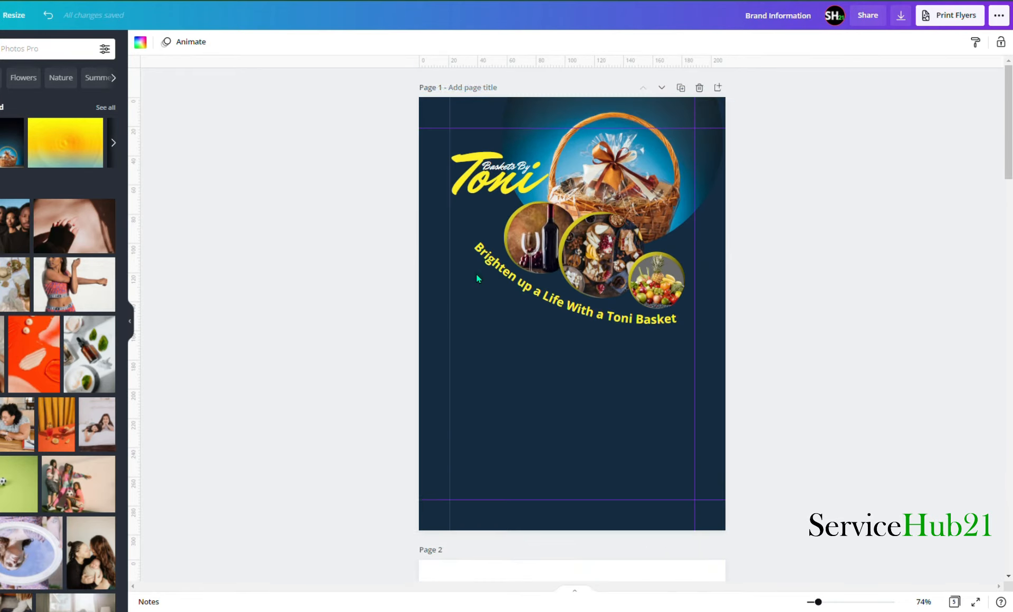
pyautogui.rightClick(438, 343)
pyautogui.click(476, 382)
pyautogui.click(867, 42)
pyautogui.click(823, 94)
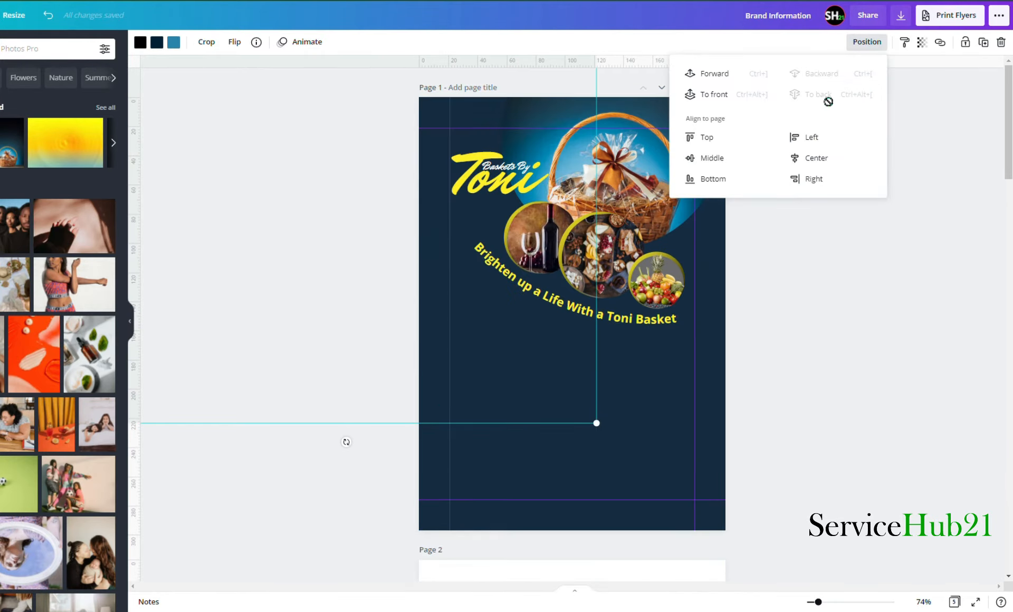
pyautogui.click(714, 73)
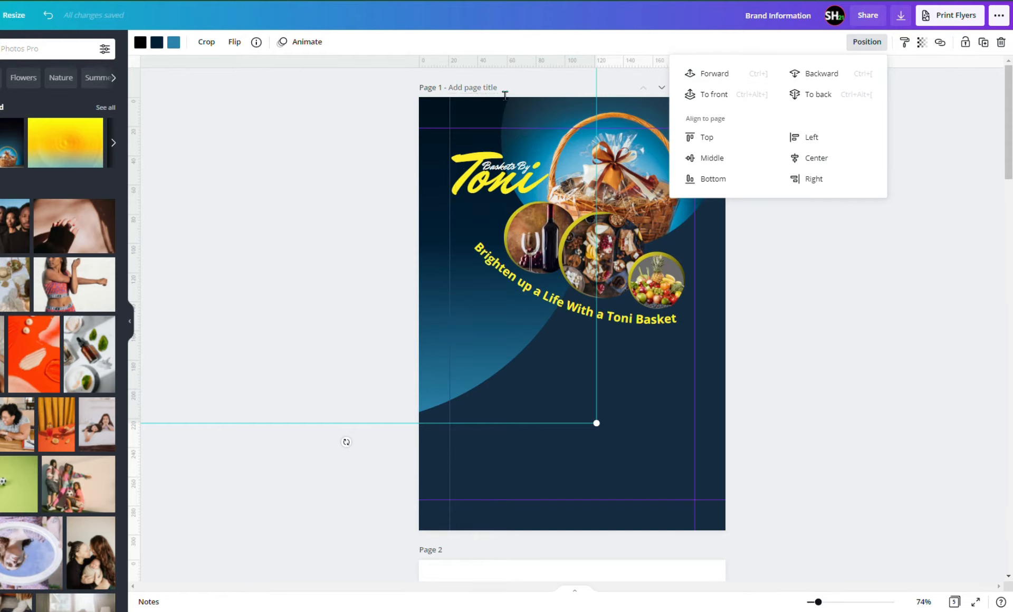
pyautogui.click(824, 327)
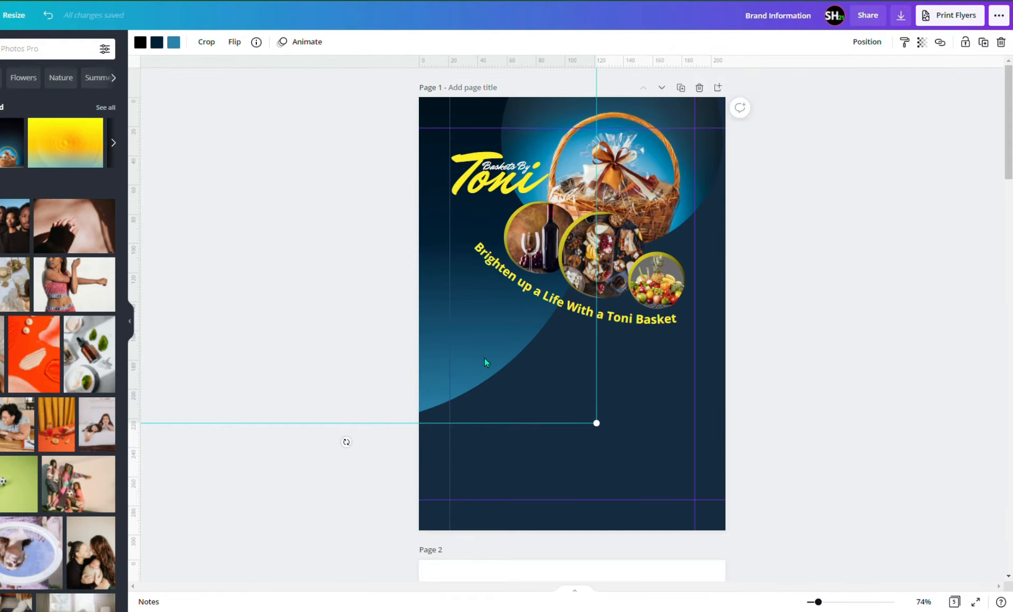
# Step: Look through the recently used elements for a gradient circle
pyautogui.click(1, 87)
pyautogui.click(89, 49)
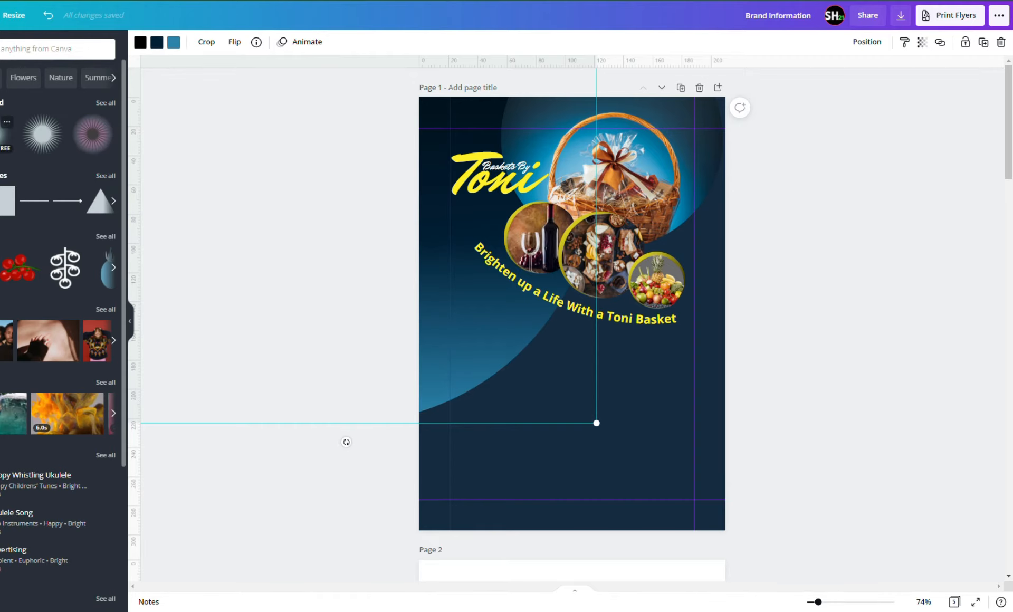
pyautogui.click(1, 134)
pyautogui.click(1, 134)
pyautogui.click(1, 134)
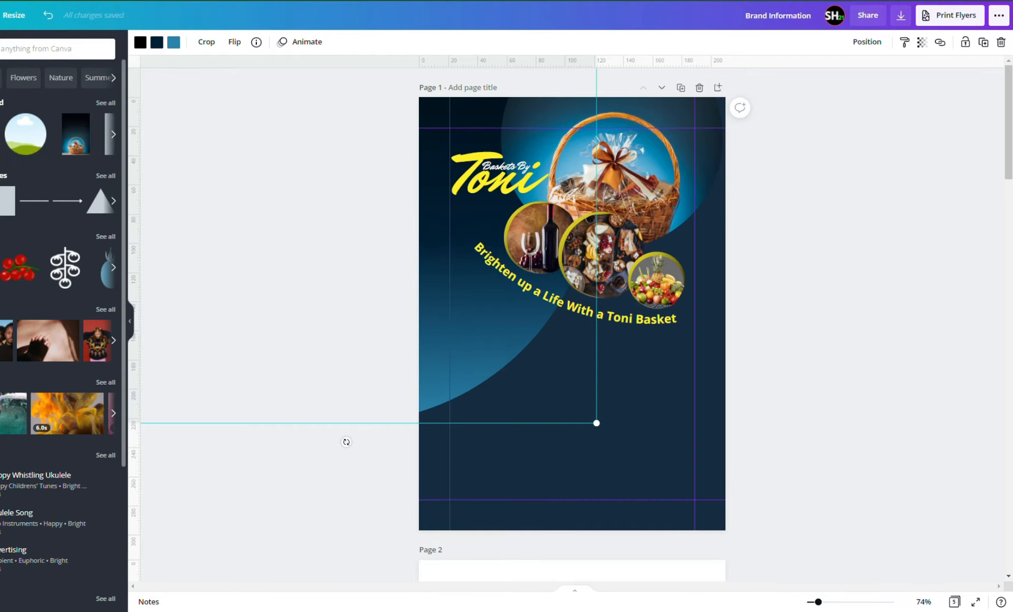
pyautogui.click(1, 134)
pyautogui.press('Delete')
pyautogui.click(465, 374)
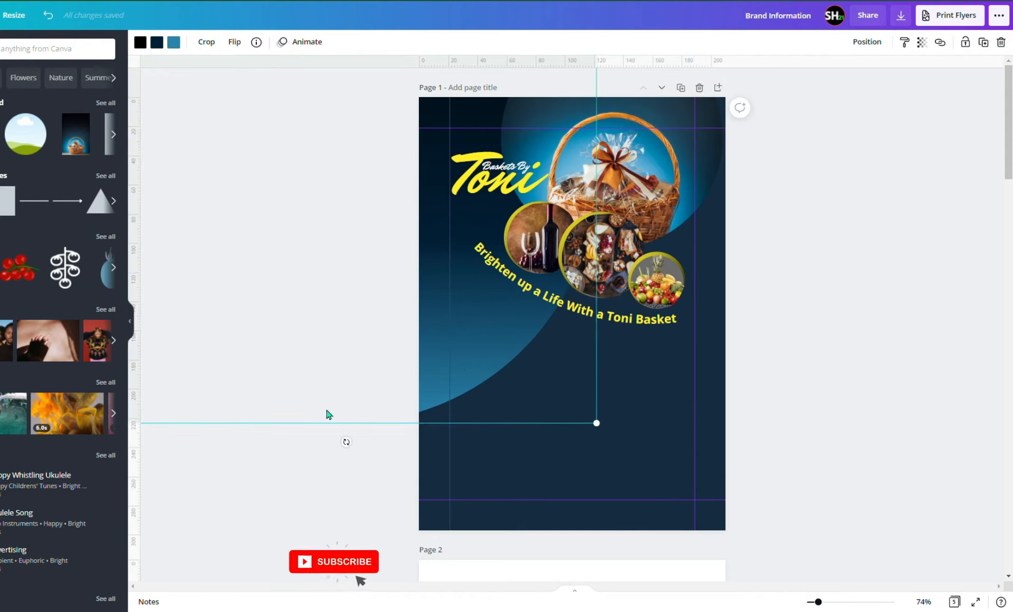
pyautogui.click(0, 201)
pyautogui.click(0, 87)
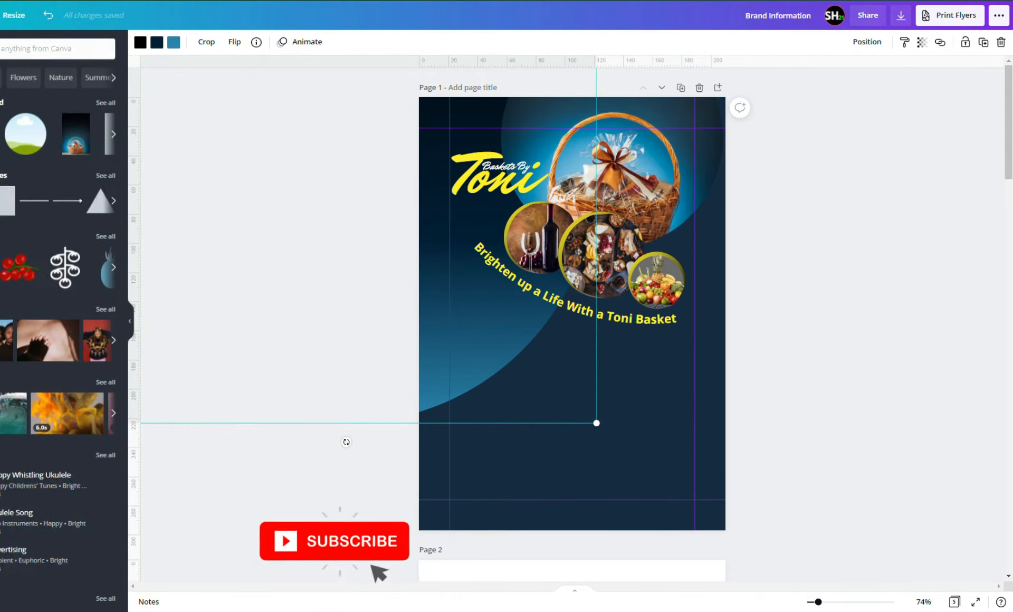
# Step: Search the elements library for "gradient"
pyautogui.click(42, 52)
pyautogui.write('gradient')
pyautogui.press('Return')
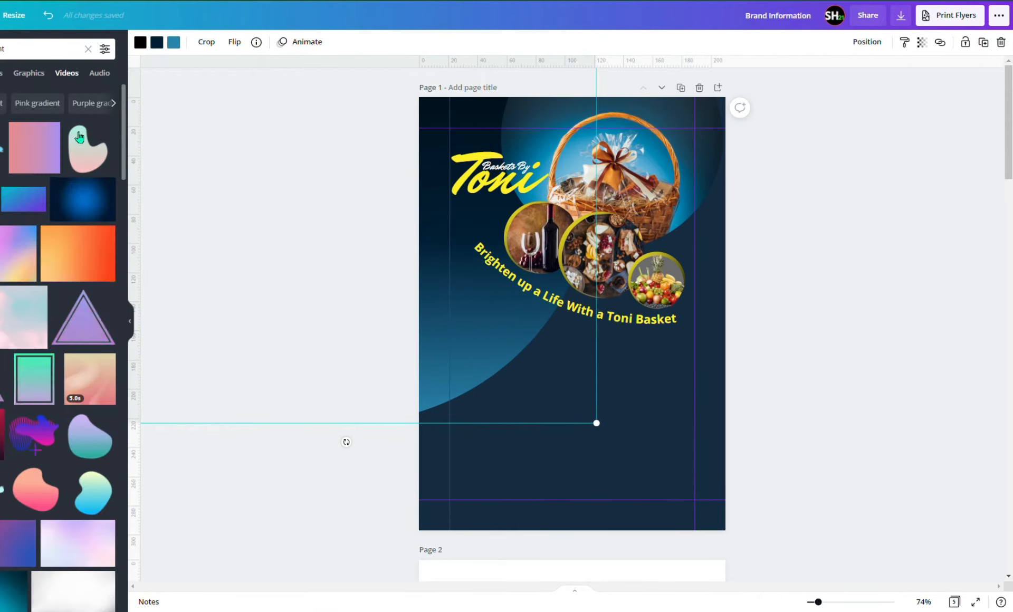
pyautogui.scroll(-10, 38, 302)
pyautogui.scroll(-5, 38, 305)
pyautogui.click(35, 250)
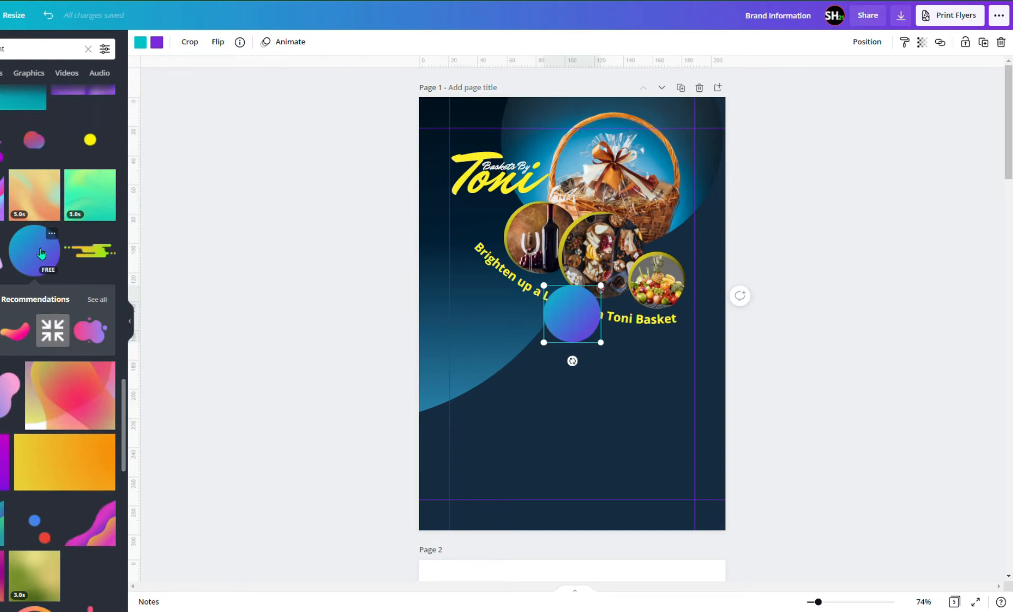
pyautogui.press('Delete')
# Step: Add the pink-to-yellow gradient circle to page 2 and move it beside the "Brand Information" text
pyautogui.scroll(-4, 591, 319)
pyautogui.scroll(-10, 42, 338)
pyautogui.click(36, 346)
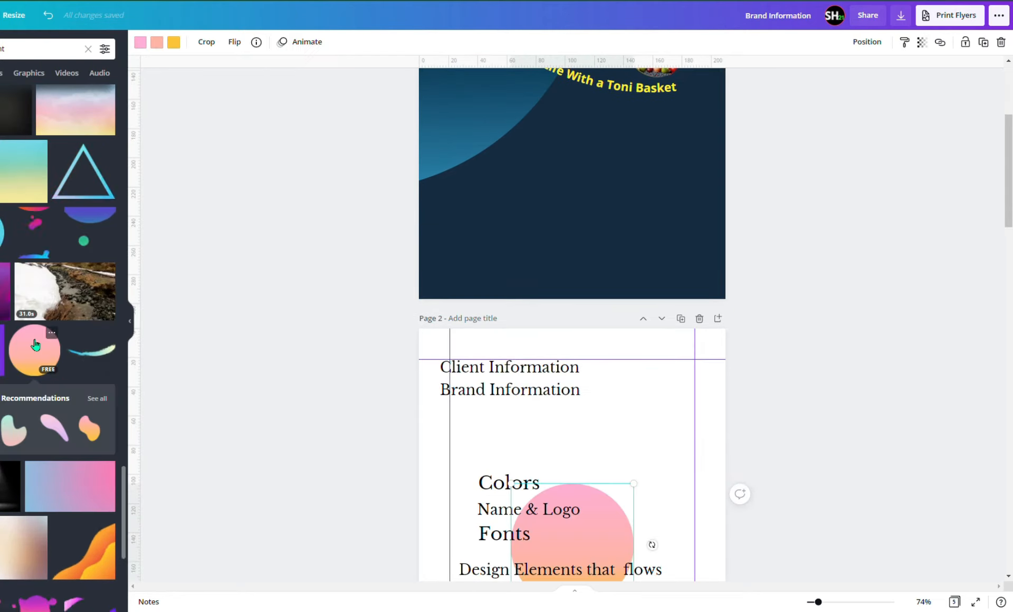
pyautogui.moveTo(619, 502); pyautogui.dragTo(648, 407)
# Step: Recolour the page 2 circle's three gradient colours to blue, dark navy and black
pyautogui.click(142, 46)
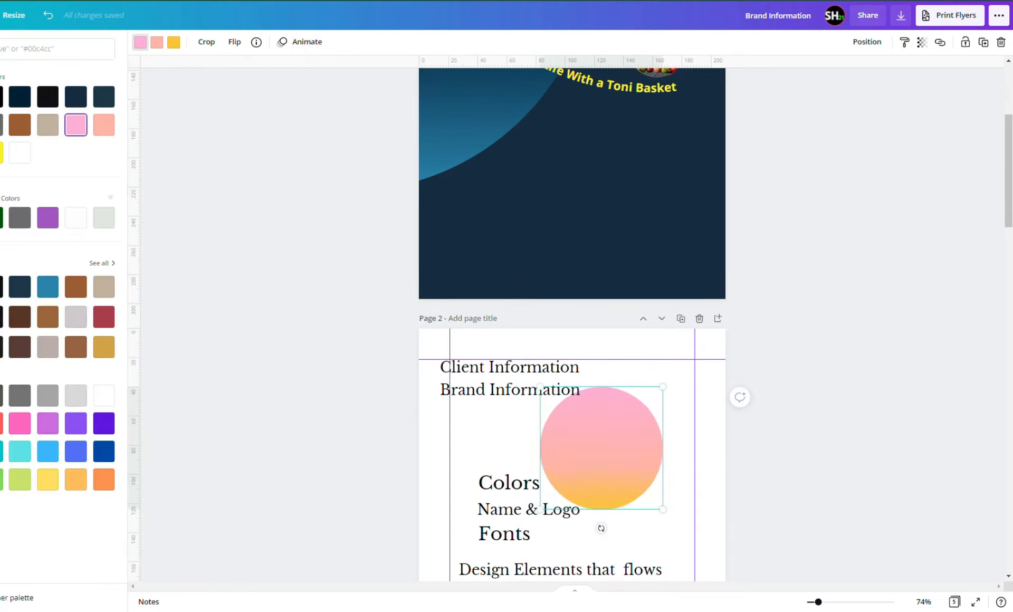
pyautogui.click(47, 286)
pyautogui.click(157, 42)
pyautogui.click(20, 96)
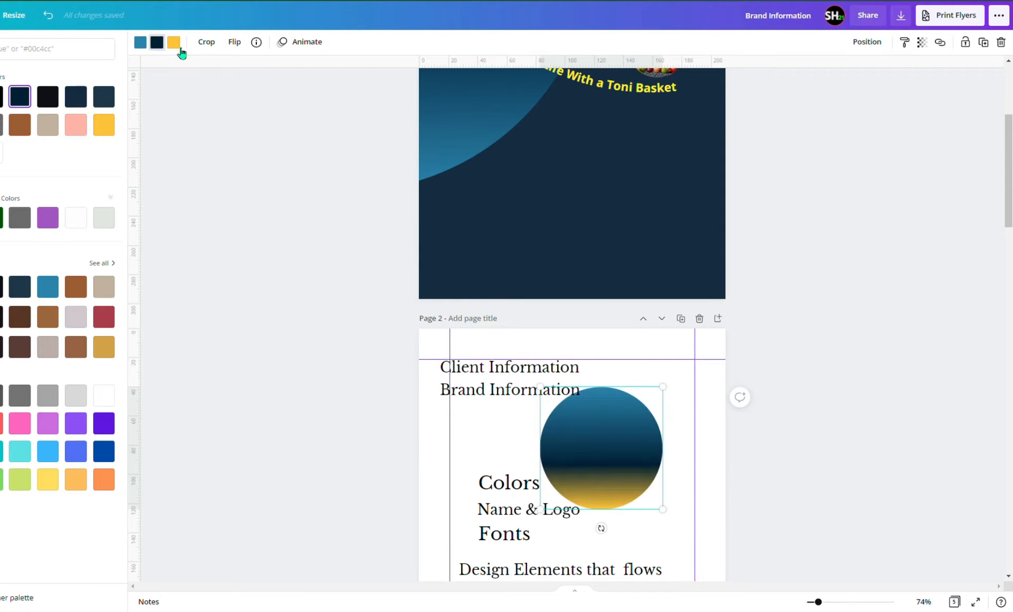
pyautogui.click(2, 316)
pyautogui.scroll(3, 472, 320)
pyautogui.scroll(-5, 606, 358)
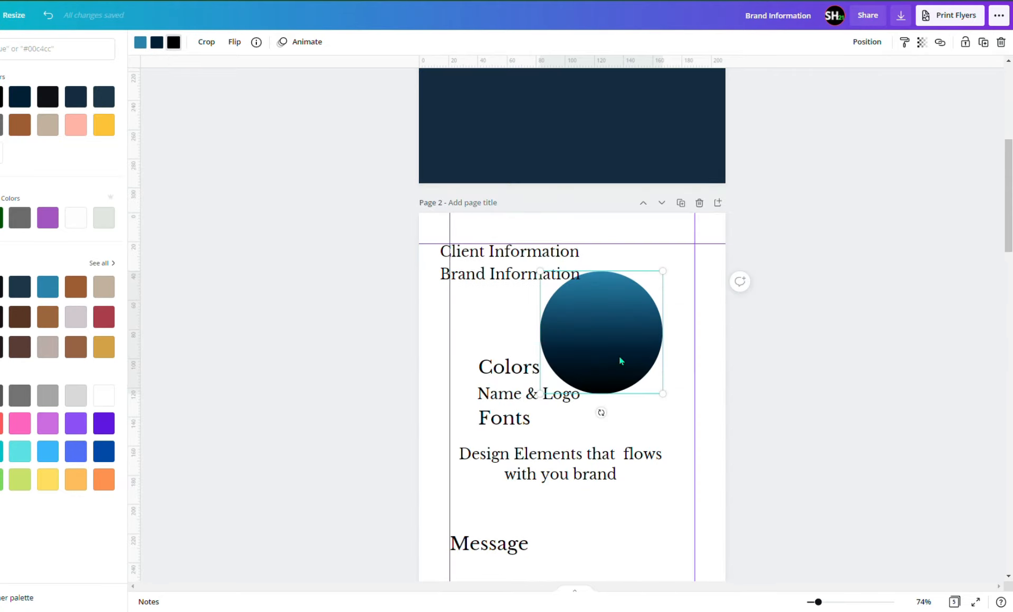
pyautogui.press('Escape')
pyautogui.scroll(5, 599, 376)
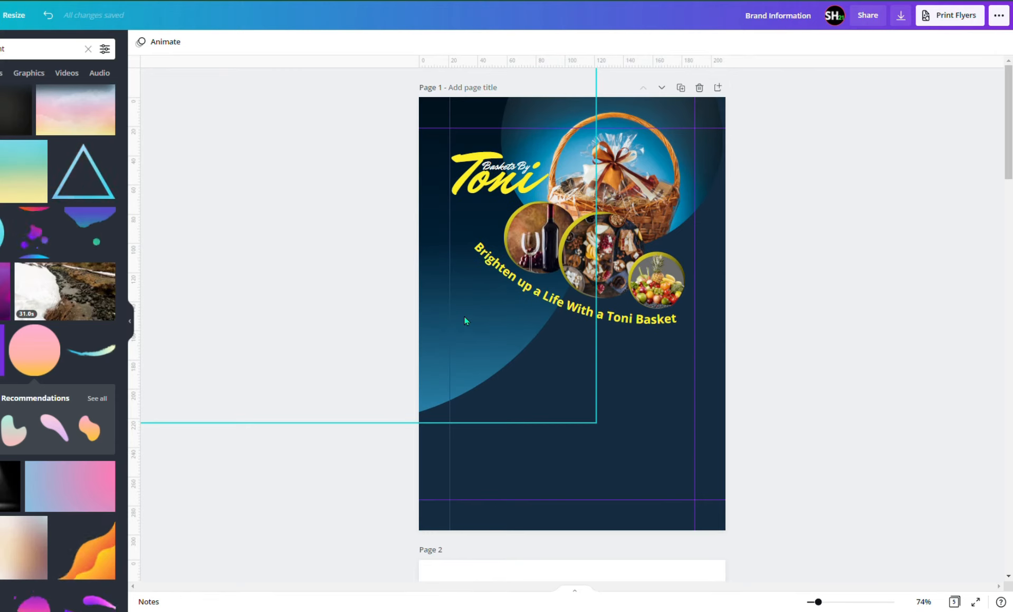
# Step: Clear the gradient search, browse all the lines and shapes, and add the layered wave shape to page 1
pyautogui.click(88, 49)
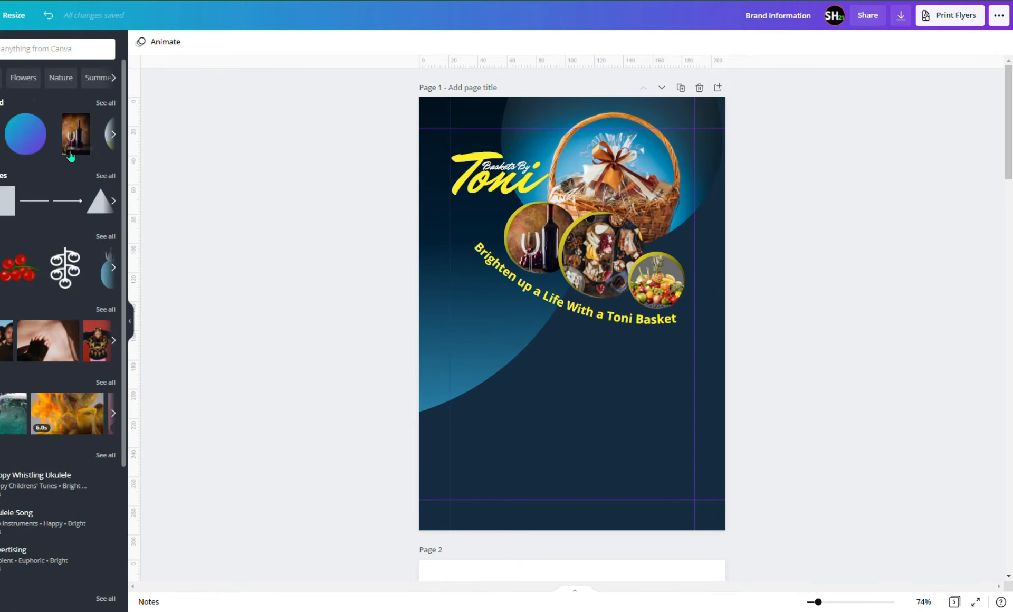
pyautogui.click(110, 177)
pyautogui.scroll(-10, 74, 350)
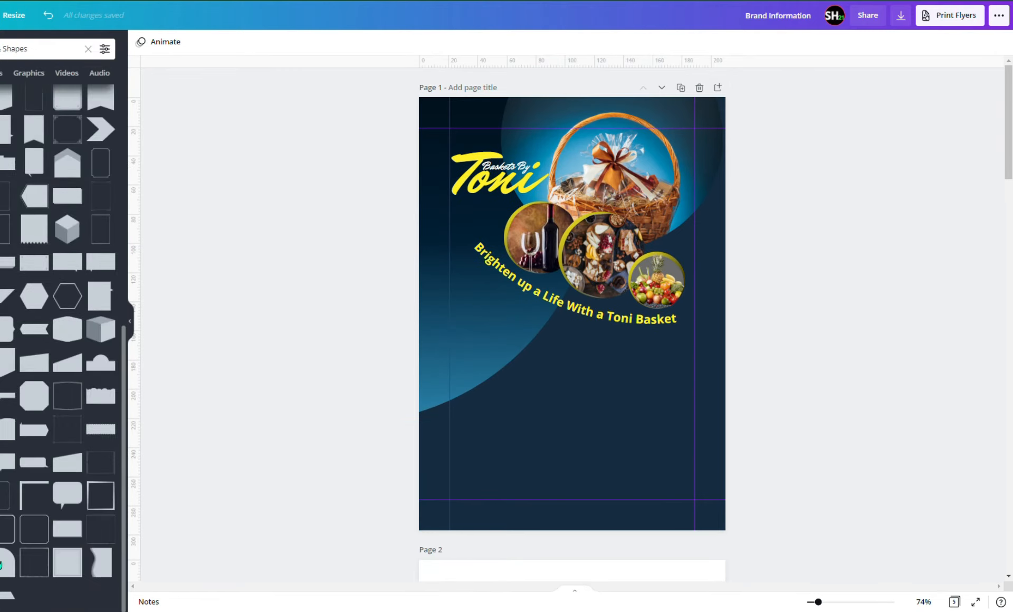
pyautogui.click(100, 562)
# Step: Rotate and enlarge the wave shape so it slopes down across page 1 and fills the lower-left area and page bottom
pyautogui.moveTo(573, 444); pyautogui.dragTo(443, 306)
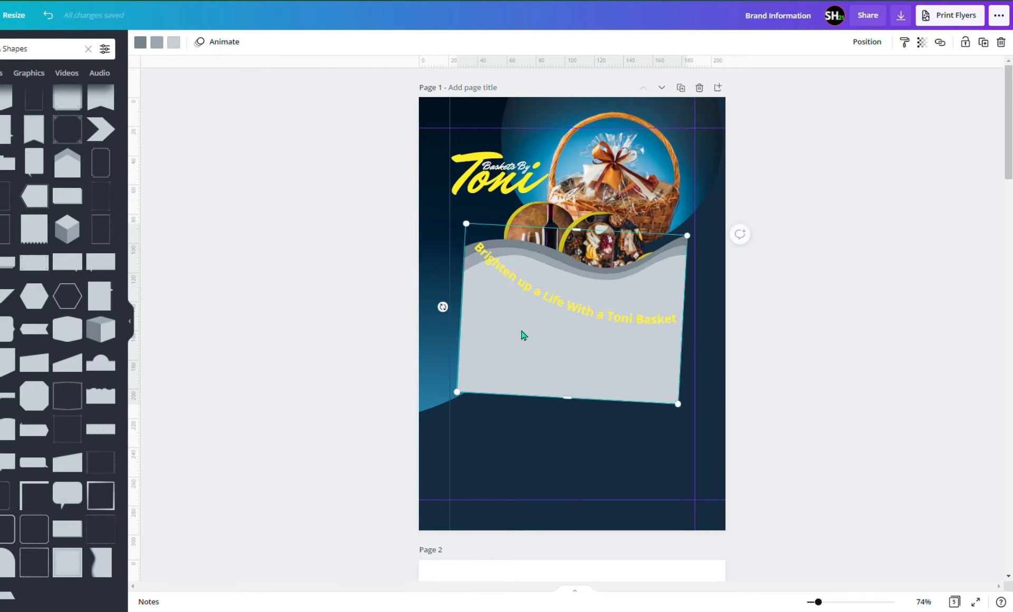
pyautogui.moveTo(522, 335); pyautogui.dragTo(494, 499)
pyautogui.moveTo(416, 471); pyautogui.dragTo(421, 481)
pyautogui.moveTo(435, 395); pyautogui.dragTo(208, 220)
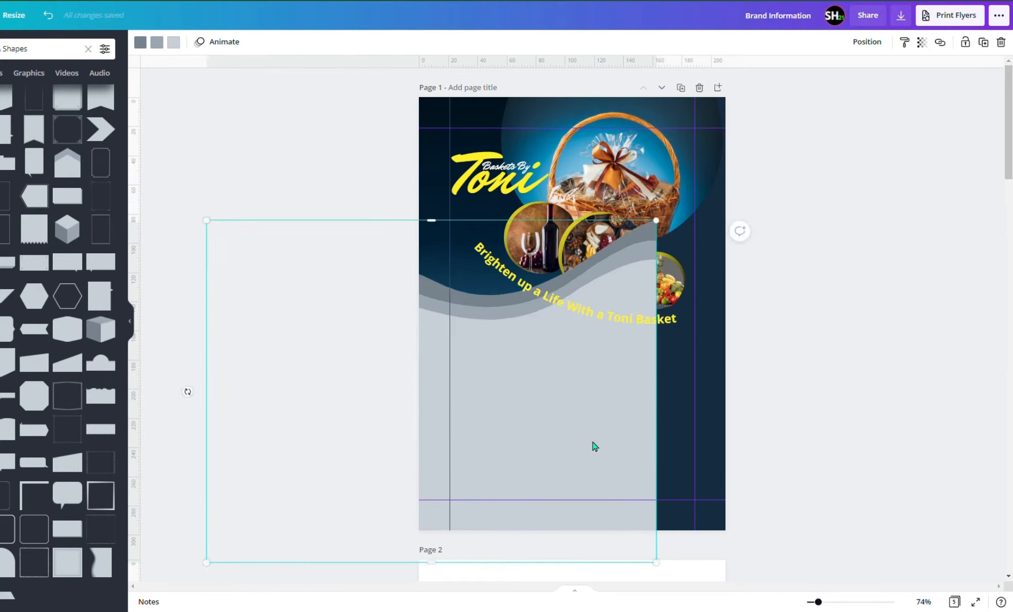
pyautogui.moveTo(593, 443); pyautogui.dragTo(744, 515)
pyautogui.moveTo(359, 292); pyautogui.dragTo(219, 187)
pyautogui.moveTo(201, 412)
pyautogui.mouseDown()
pyautogui.moveTo(254, 243)
pyautogui.moveTo(224, 379)
pyautogui.moveTo(230, 399)
pyautogui.mouseUp()
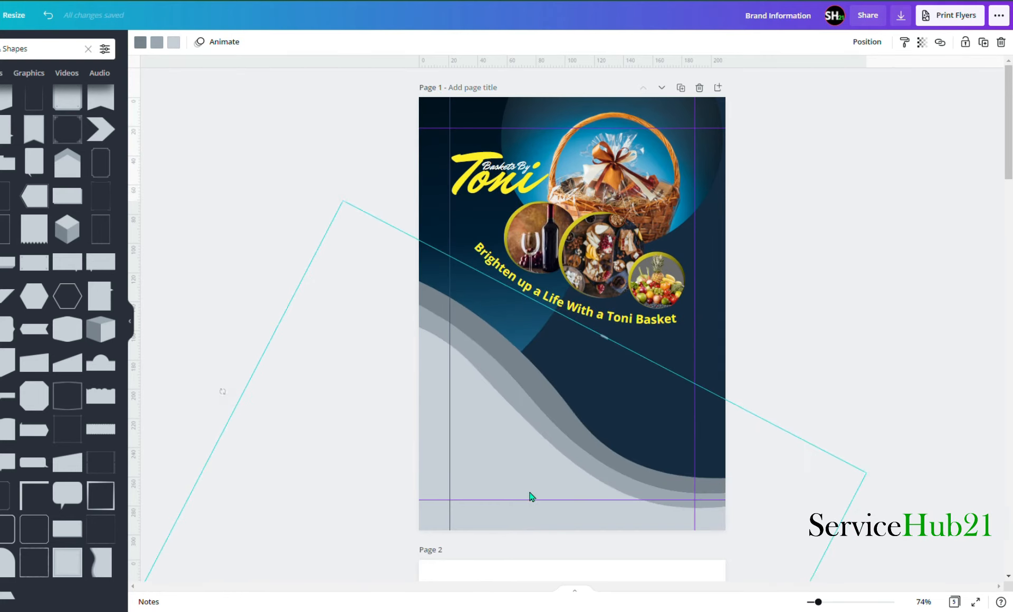
# Step: Recolour the wave's upper band brand blue and its middle band dark navy
pyautogui.click(147, 46)
pyautogui.click(47, 286)
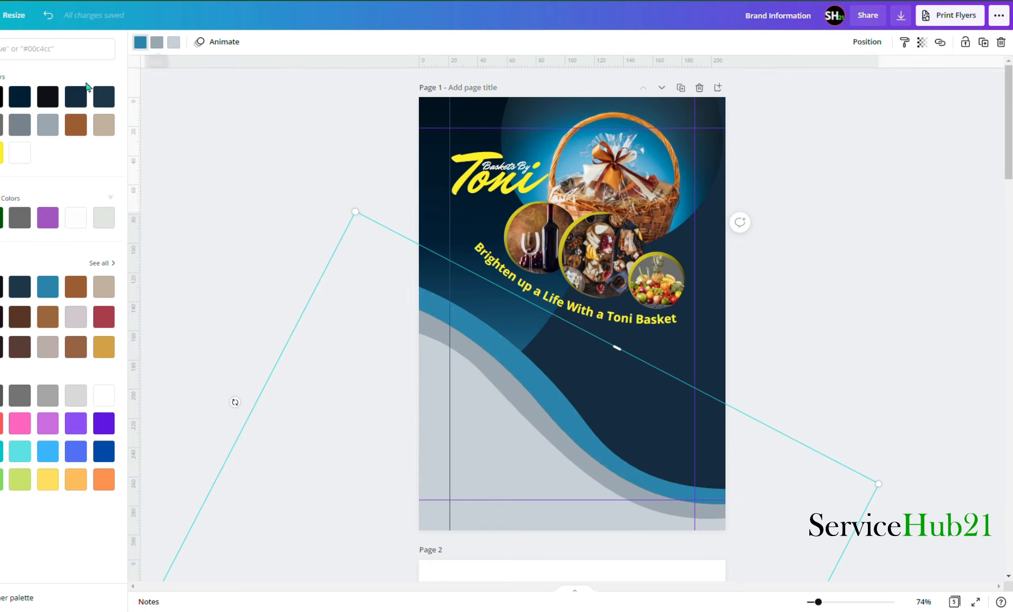
pyautogui.click(28, 98)
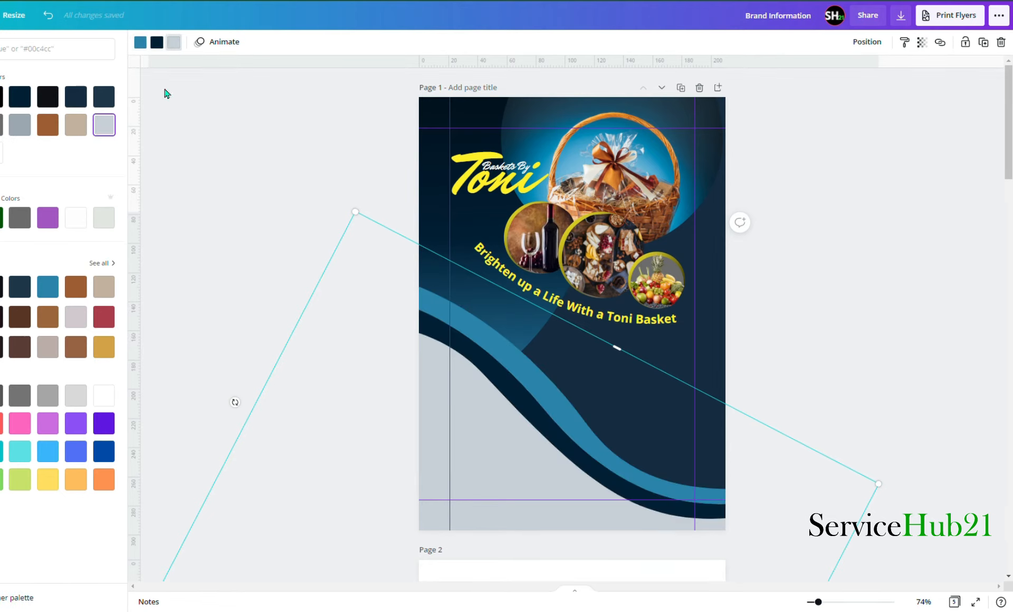
# Step: Set the wave's large lower area to colour #02214B
pyautogui.click(0, 125)
pyautogui.click(0, 96)
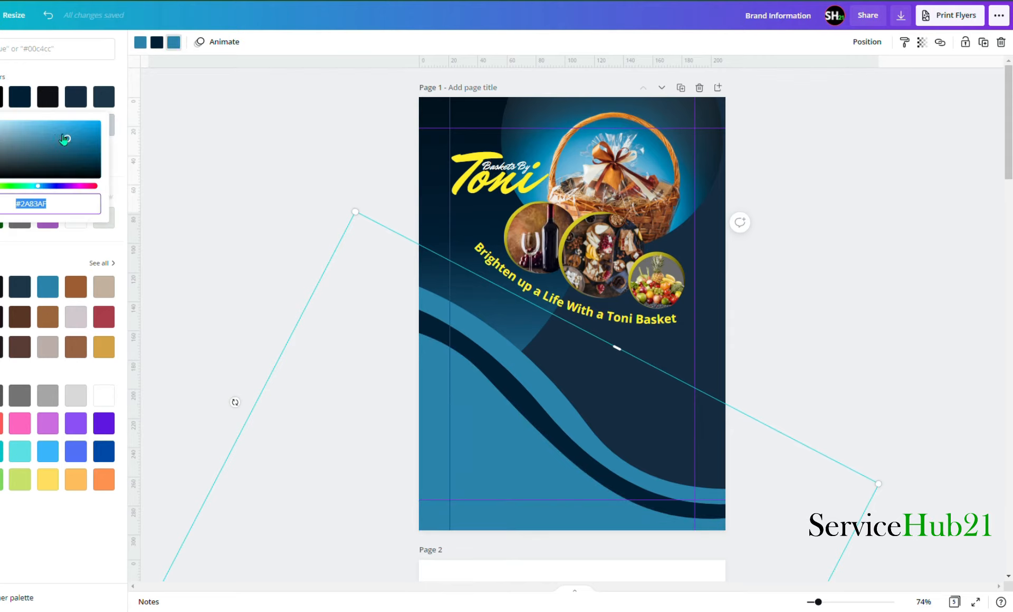
pyautogui.moveTo(65, 138); pyautogui.dragTo(64, 147)
pyautogui.moveTo(53, 188)
pyautogui.mouseDown()
pyautogui.moveTo(55, 174)
pyautogui.moveTo(46, 193)
pyautogui.mouseUp()
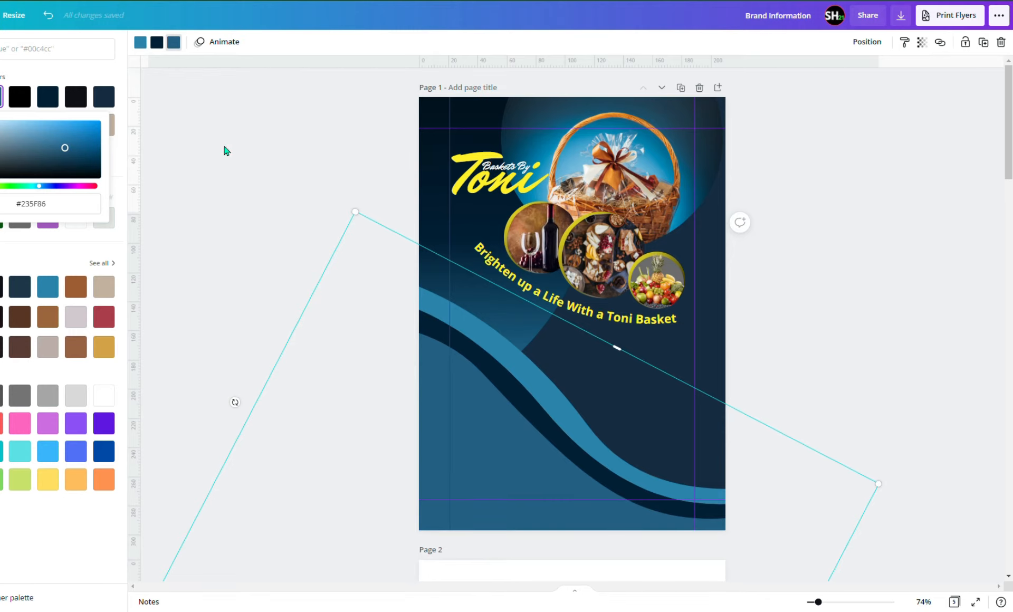
pyautogui.moveTo(15, 211); pyautogui.dragTo(42, 215)
pyautogui.write('#02214B')
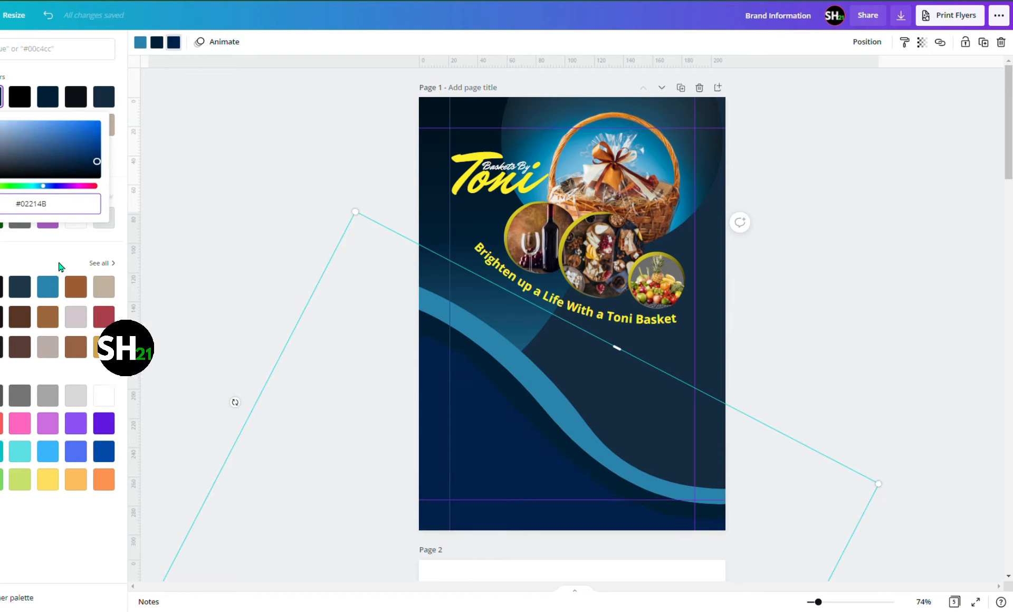
pyautogui.click(283, 407)
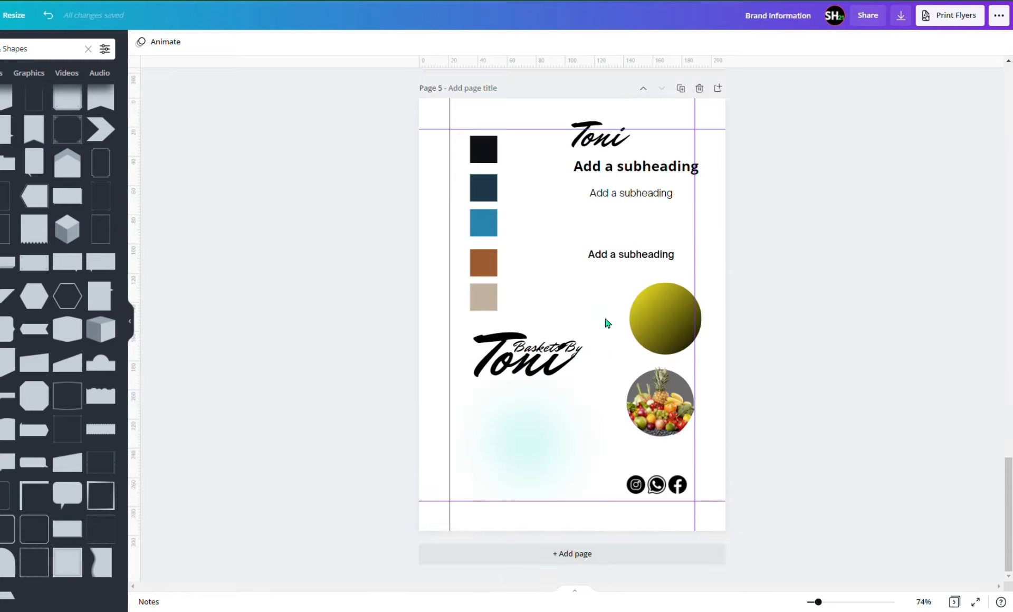
# Step: Copy the soft glow from page 5 to page 1, then enlarge and place it over the wave's lower-left area
pyautogui.rightClick(497, 392)
pyautogui.scroll(15, 545, 381)
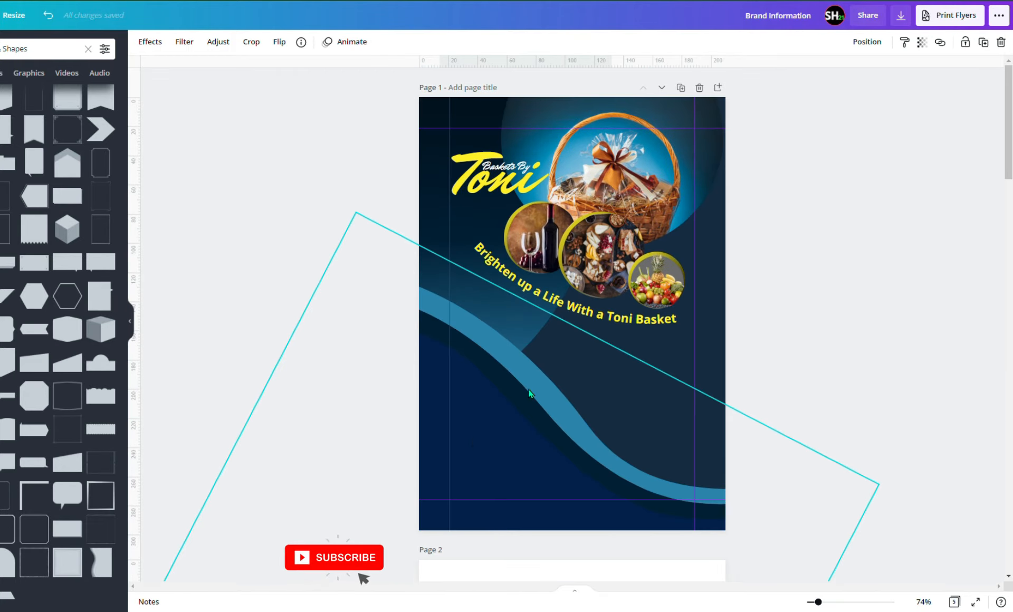
pyautogui.rightClick(471, 421)
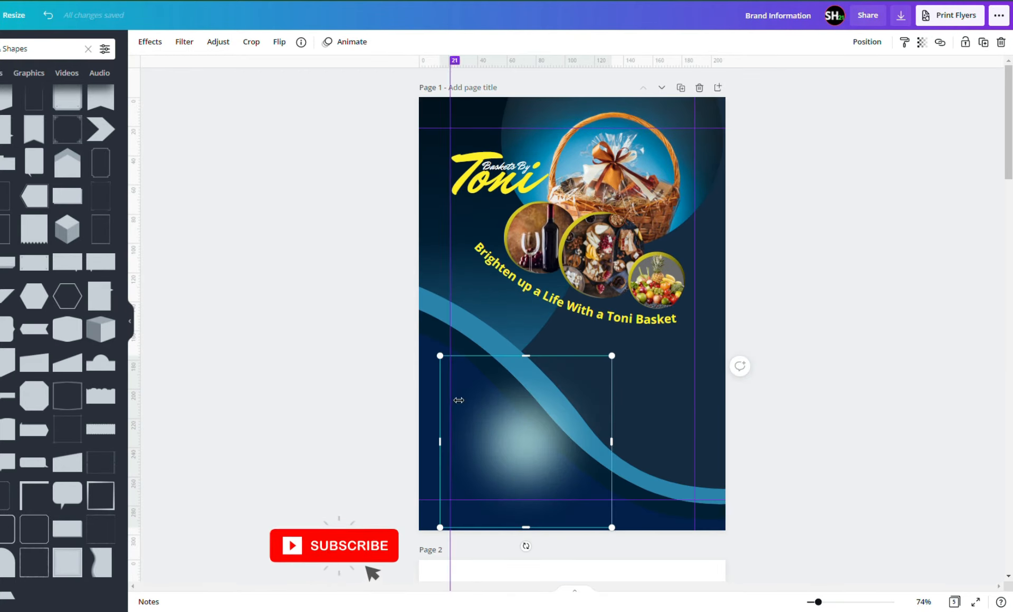
pyautogui.moveTo(441, 355); pyautogui.dragTo(315, 354)
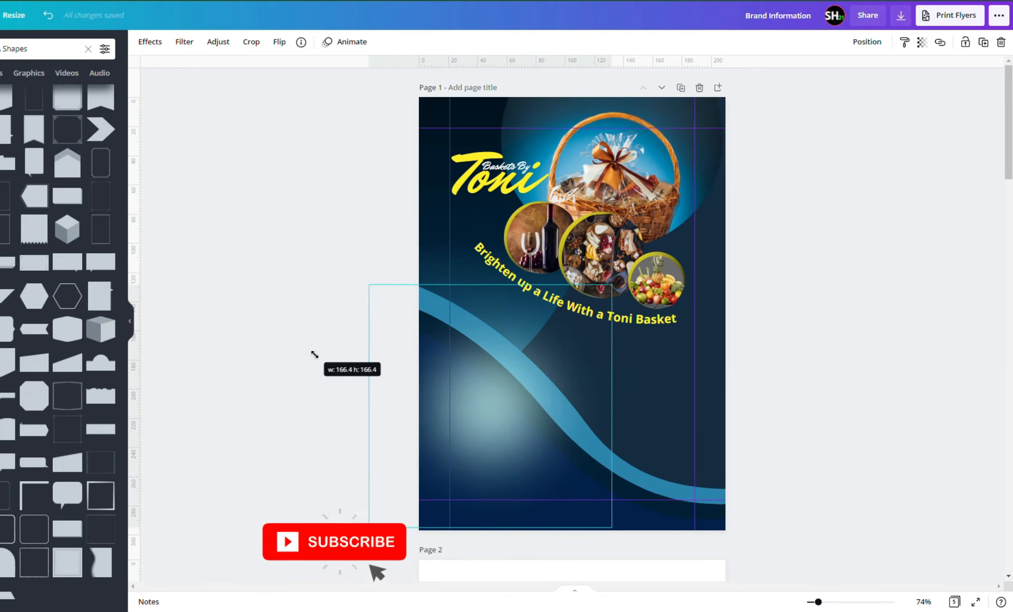
pyautogui.moveTo(499, 423); pyautogui.dragTo(495, 478)
pyautogui.click(888, 427)
# Step: Check the finished flyer on page 3, then add the soft black circle from the uploads to page 1 and enlarge it over the wave
pyautogui.scroll(-15, 859, 313)
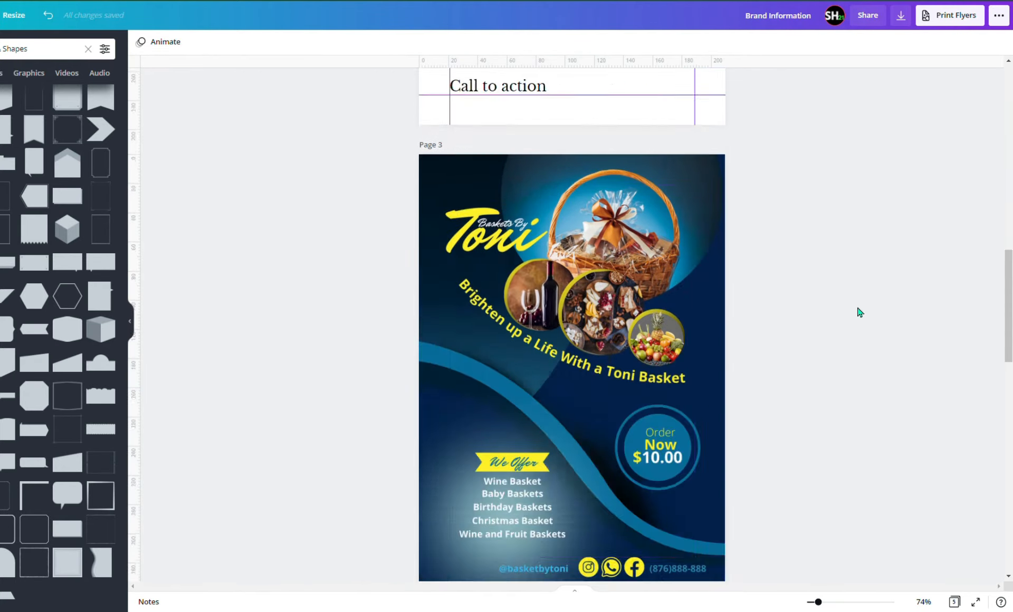
pyautogui.scroll(1, 859, 313)
pyautogui.scroll(-4, 739, 327)
pyautogui.scroll(15, 544, 295)
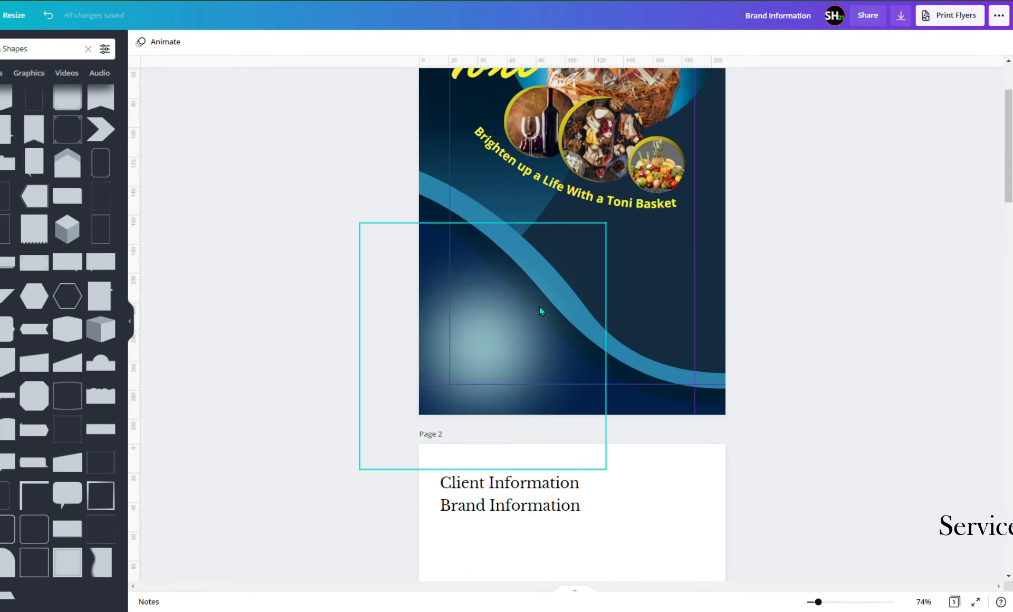
pyautogui.click(488, 341)
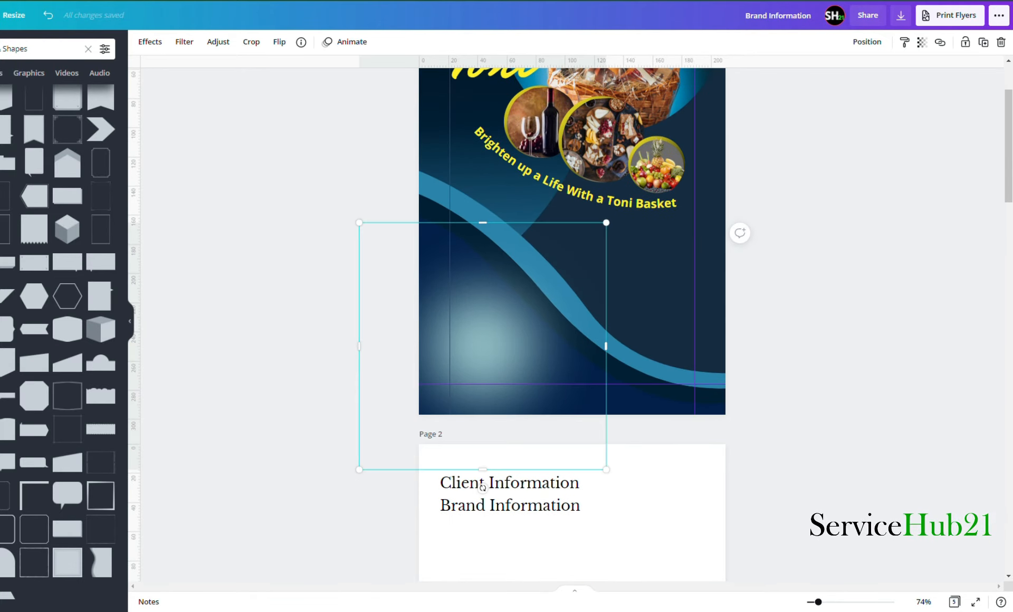
pyautogui.click(1, 125)
pyautogui.scroll(-20, 42, 263)
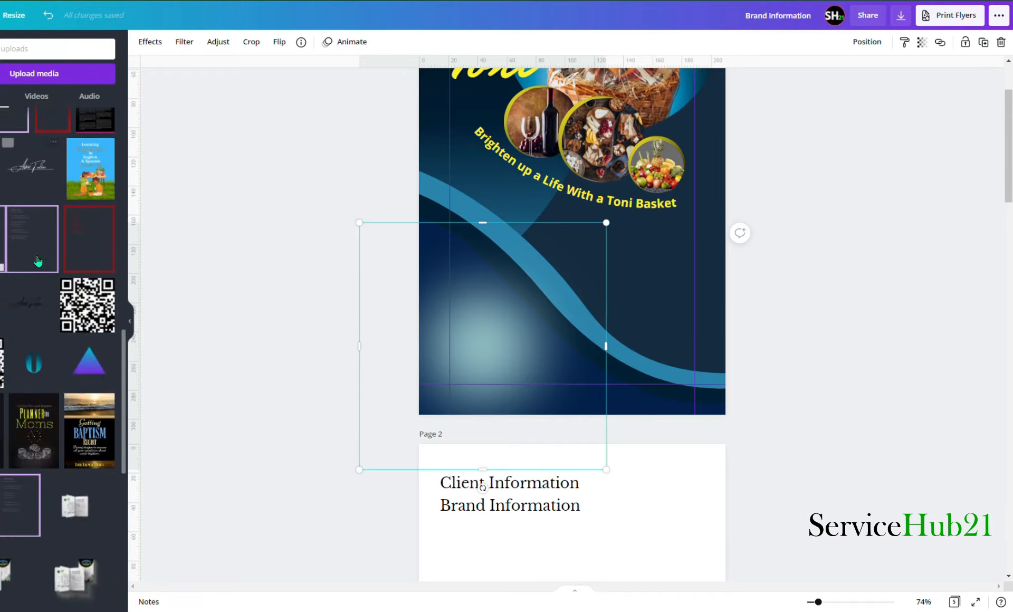
pyautogui.scroll(-10, 55, 261)
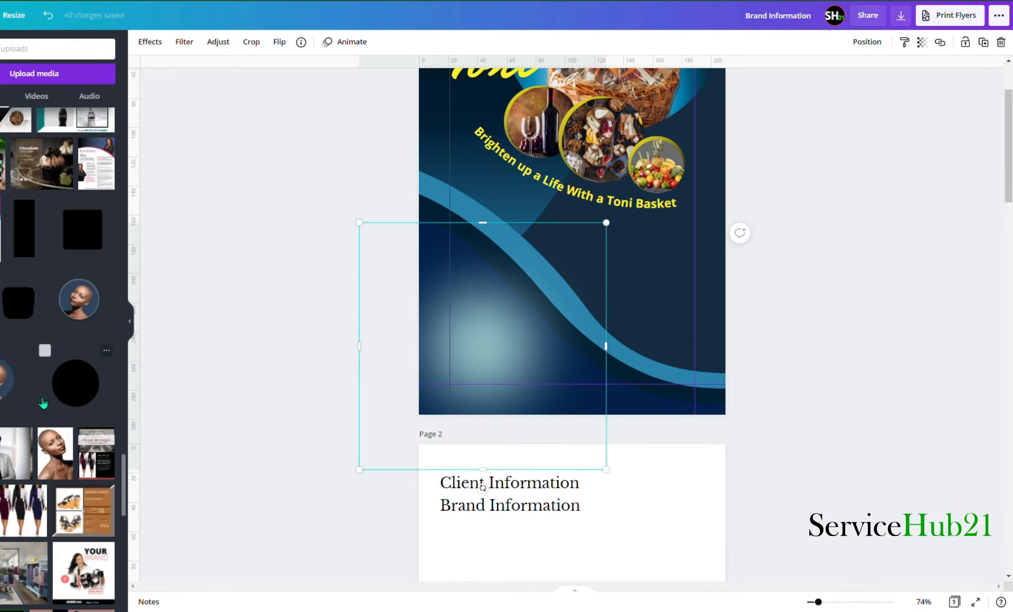
pyautogui.moveTo(75, 383); pyautogui.dragTo(513, 348)
pyautogui.moveTo(443, 223); pyautogui.dragTo(118, 161)
pyautogui.moveTo(511, 255); pyautogui.dragTo(504, 344)
# Step: Set the black circle's blur to 76 and layer it behind the blue wave as a shadow along the upper edge
pyautogui.click(219, 43)
pyautogui.moveTo(42, 151); pyautogui.dragTo(57, 151)
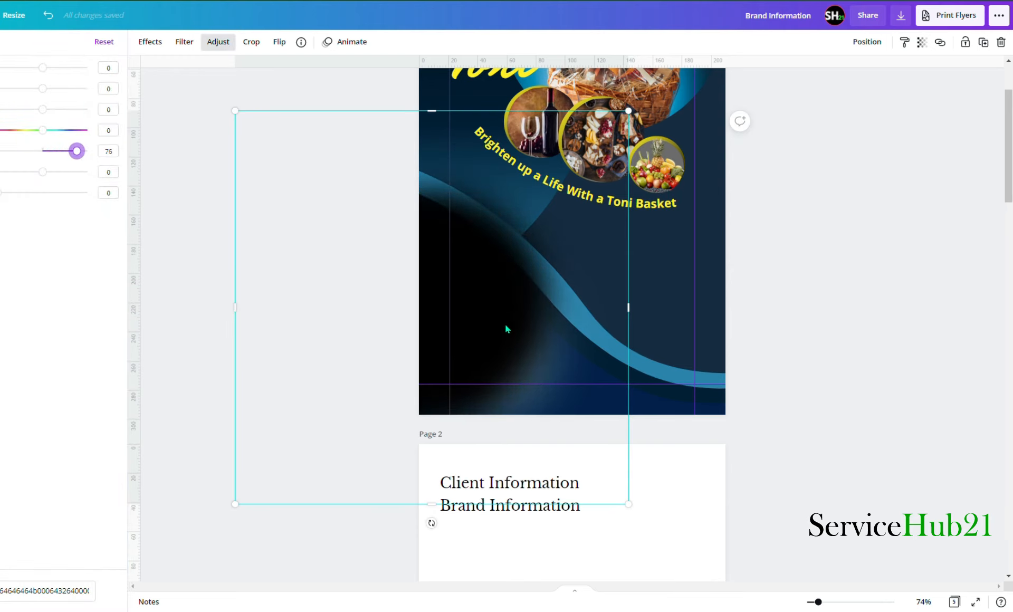
pyautogui.moveTo(503, 301); pyautogui.dragTo(491, 287)
pyautogui.click(866, 42)
pyautogui.click(826, 97)
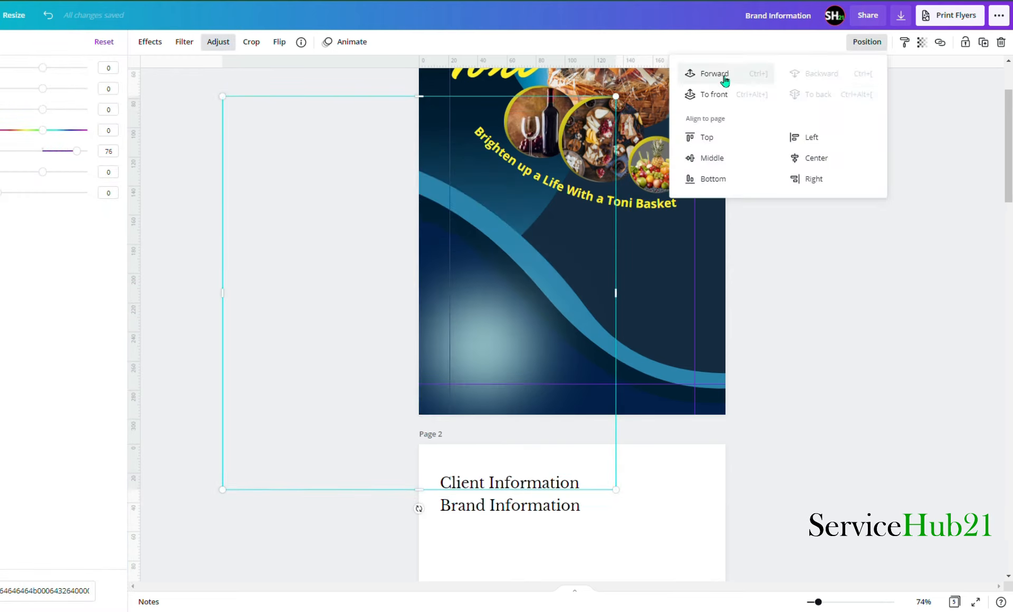
pyautogui.click(492, 118)
pyautogui.moveTo(493, 118); pyautogui.dragTo(498, 134)
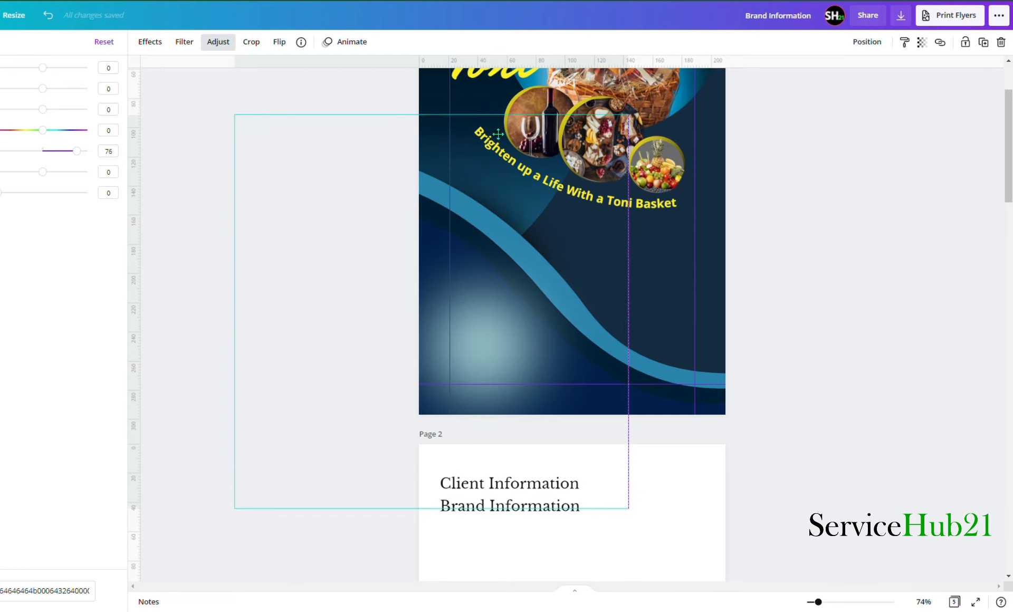
pyautogui.click(807, 316)
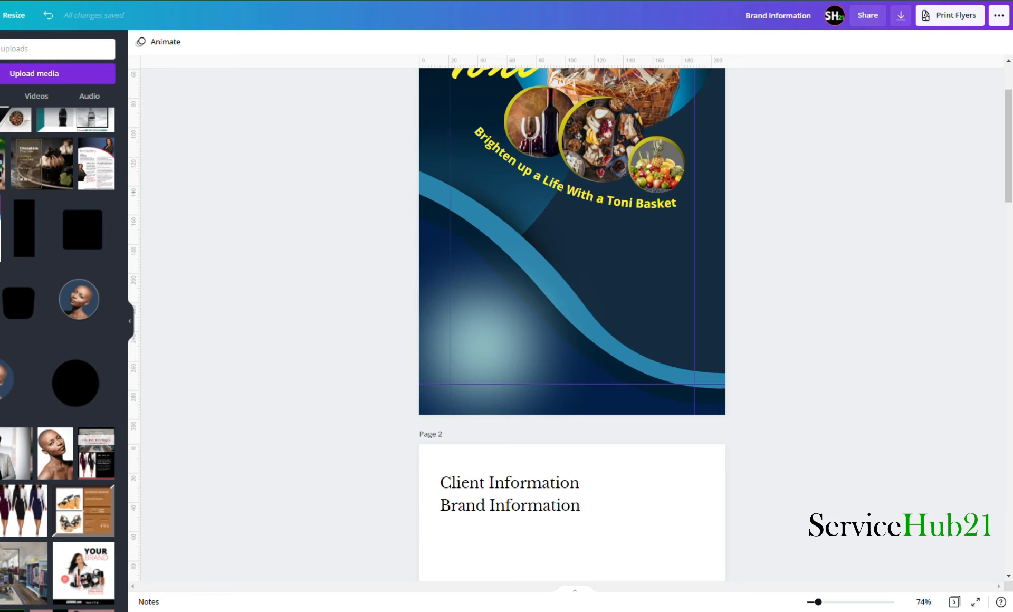
# Step: Paste the "We Offer" heading and basket list onto page 1 and centre them over the glow
pyautogui.rightClick(480, 349)
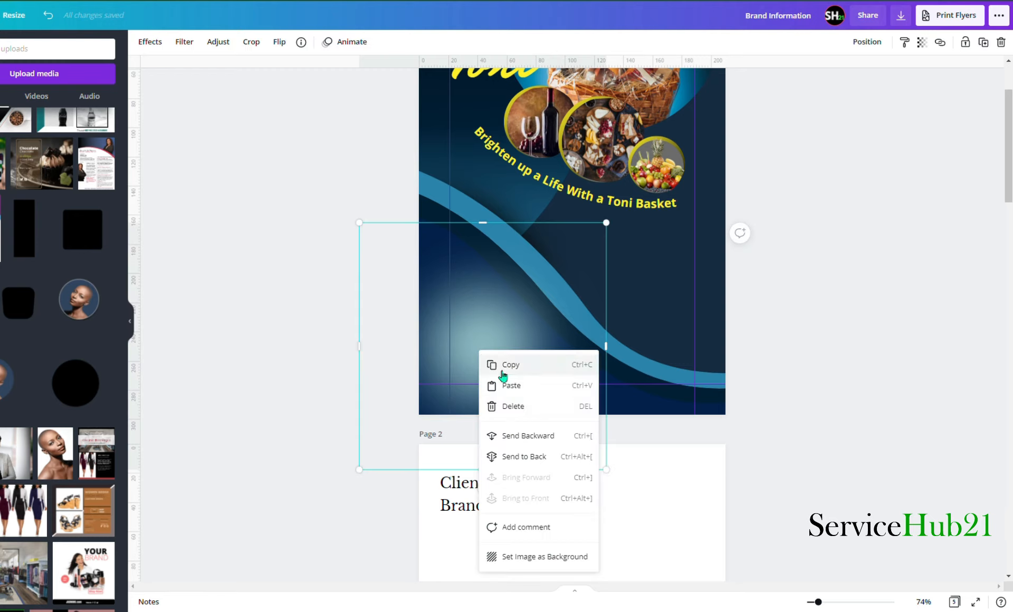
pyautogui.click(525, 389)
pyautogui.moveTo(505, 339); pyautogui.dragTo(488, 352)
pyautogui.click(582, 270)
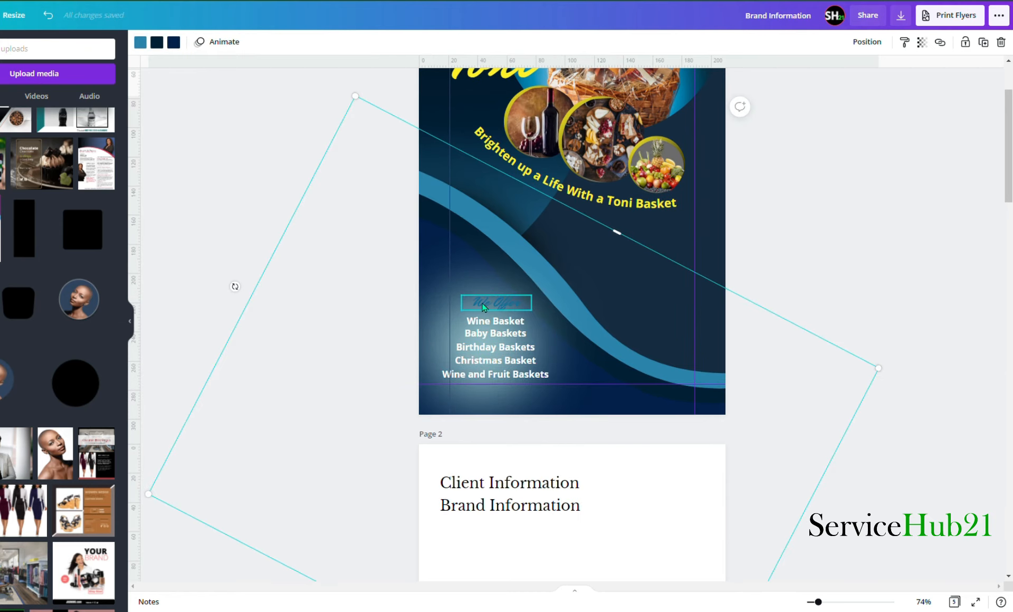
# Step: Search the elements library for "ribbon" and look through the results for a flat banner
pyautogui.click(0, 87)
pyautogui.click(89, 49)
pyautogui.write('ribbon')
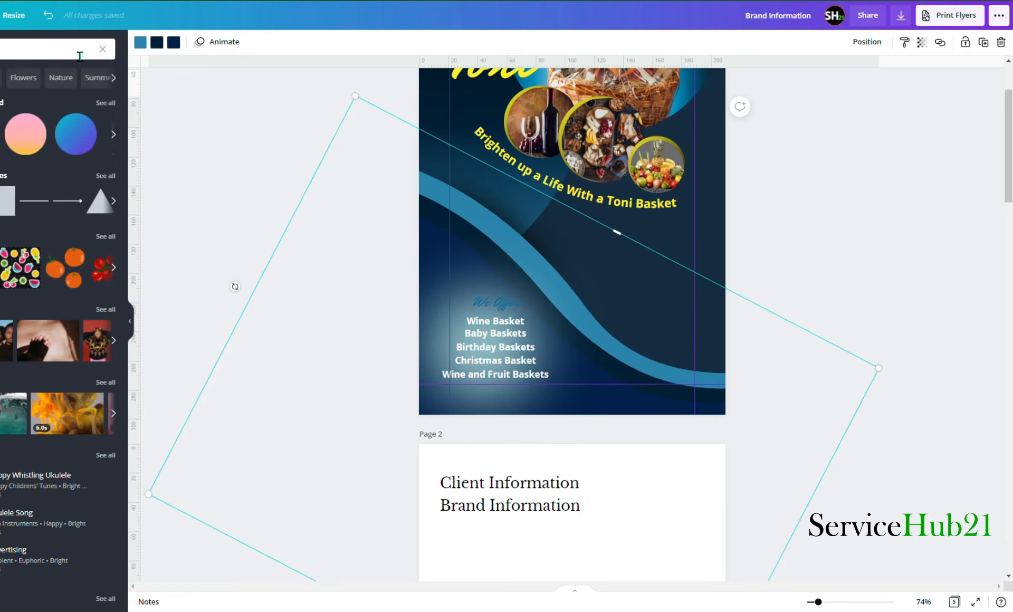
pyautogui.press('Return')
pyautogui.scroll(-15, 29, 327)
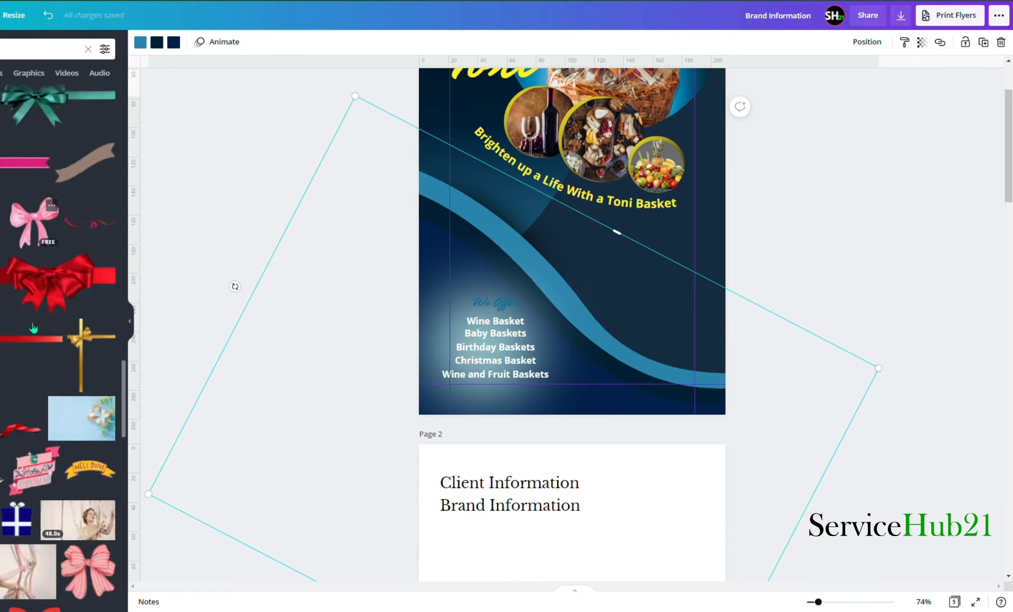
pyautogui.scroll(-15, 29, 327)
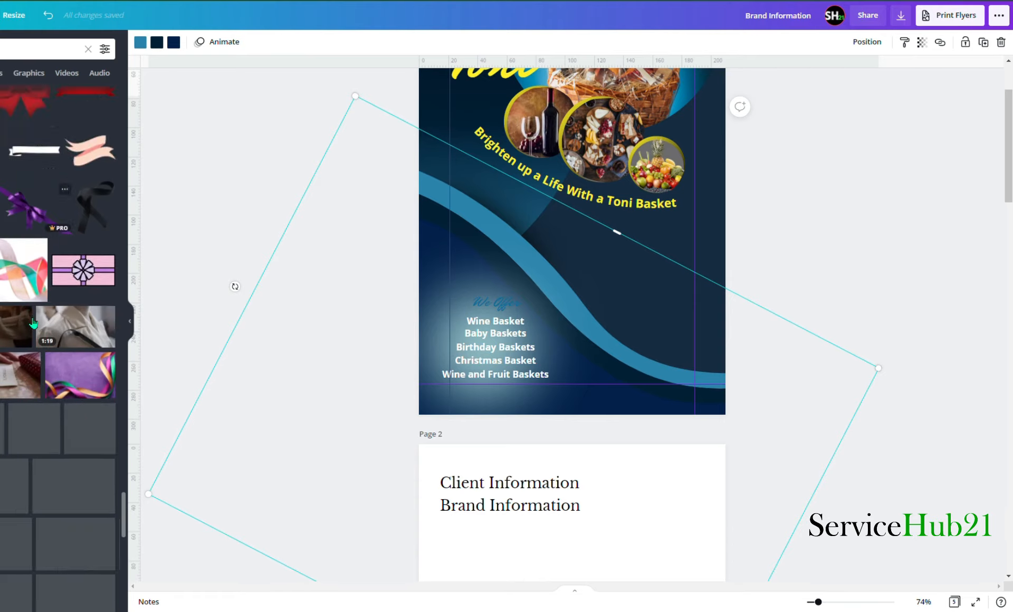
pyautogui.scroll(-15, 31, 322)
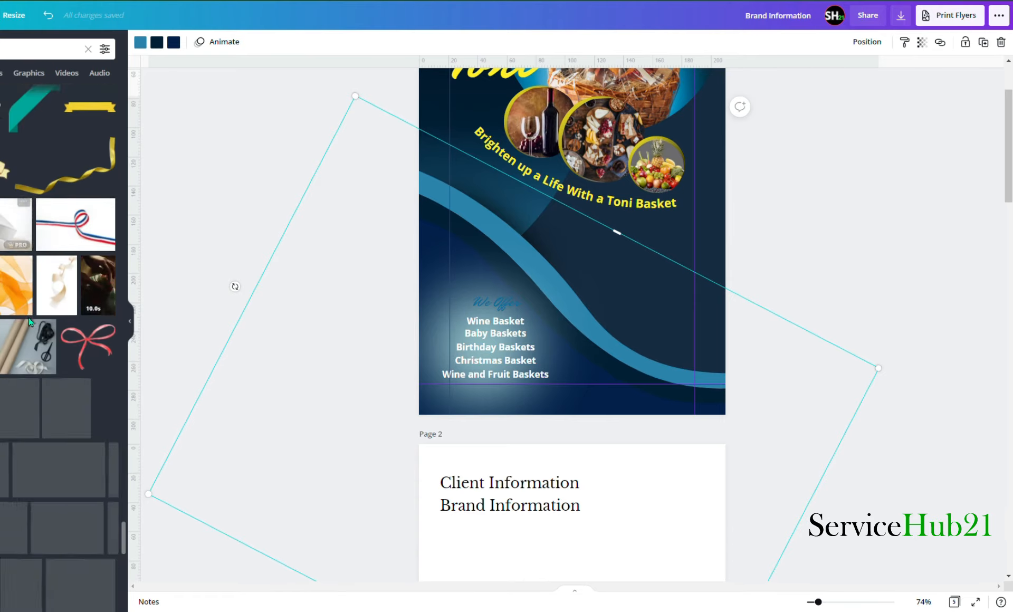
pyautogui.scroll(-15, 30, 323)
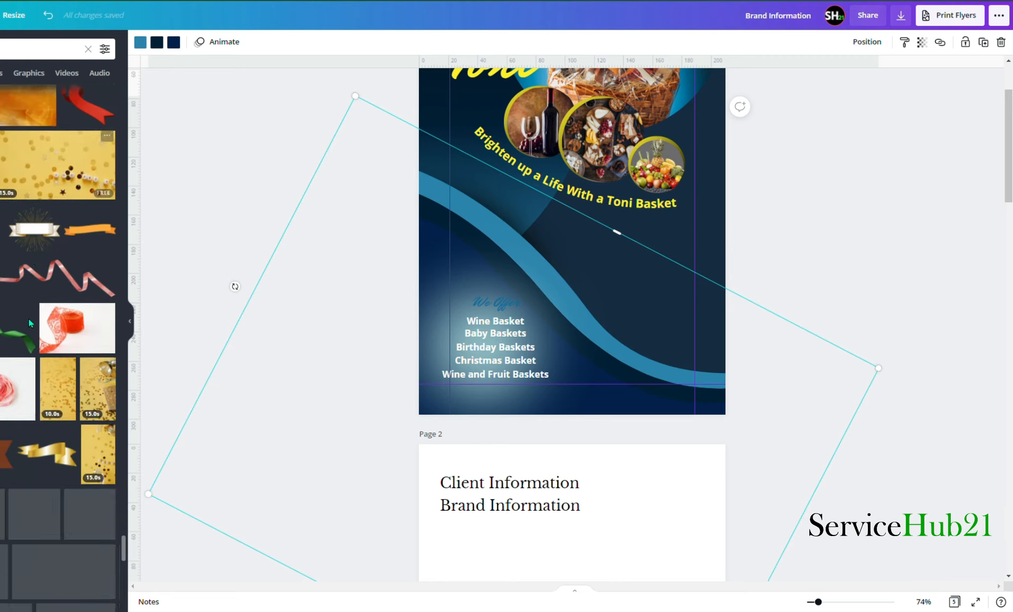
pyautogui.scroll(-8, 32, 323)
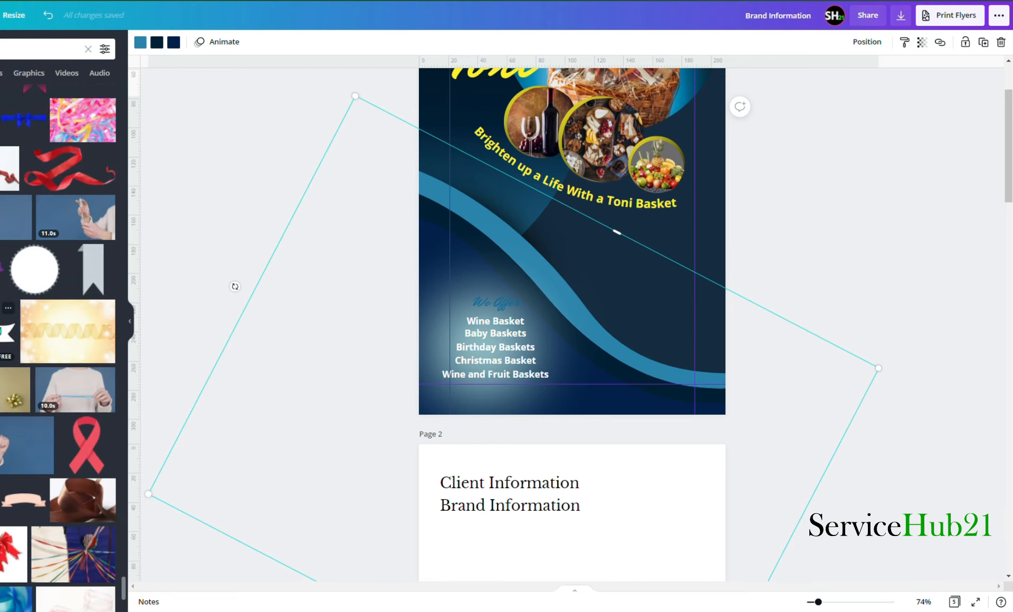
pyautogui.scroll(-15, 32, 322)
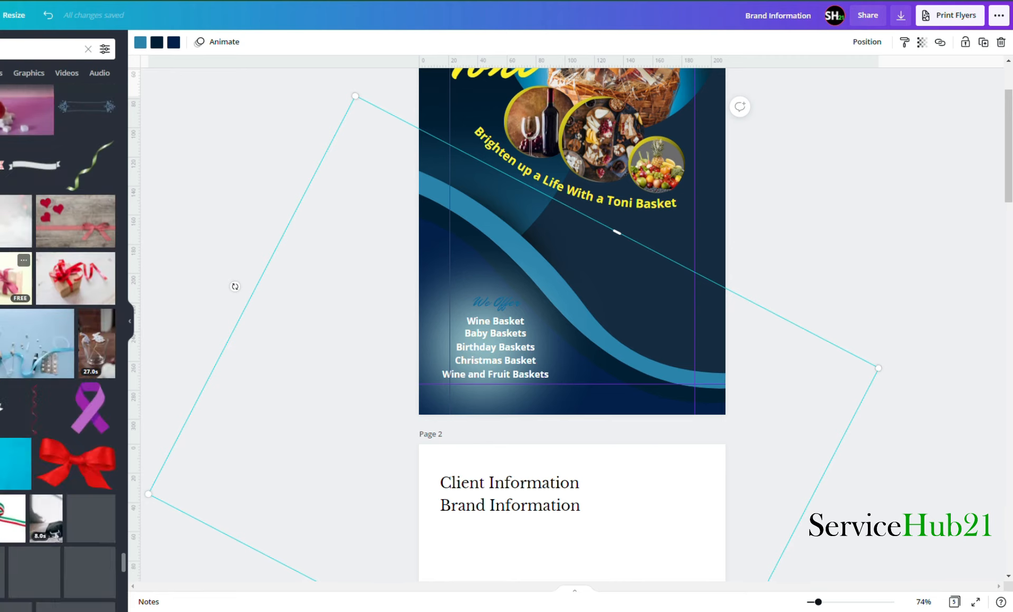
pyautogui.scroll(-10, 31, 322)
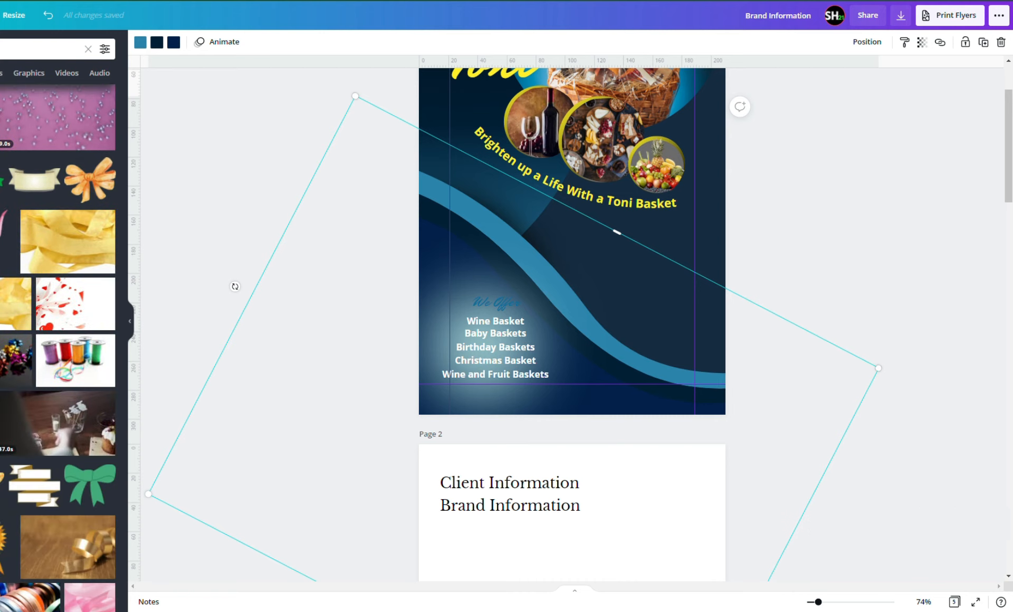
# Step: Paste the yellow ribbon banner onto page 1, align it with the "We Offer" heading and send it behind the text
pyautogui.click(479, 286)
pyautogui.hotkey('ctrl', 'v')
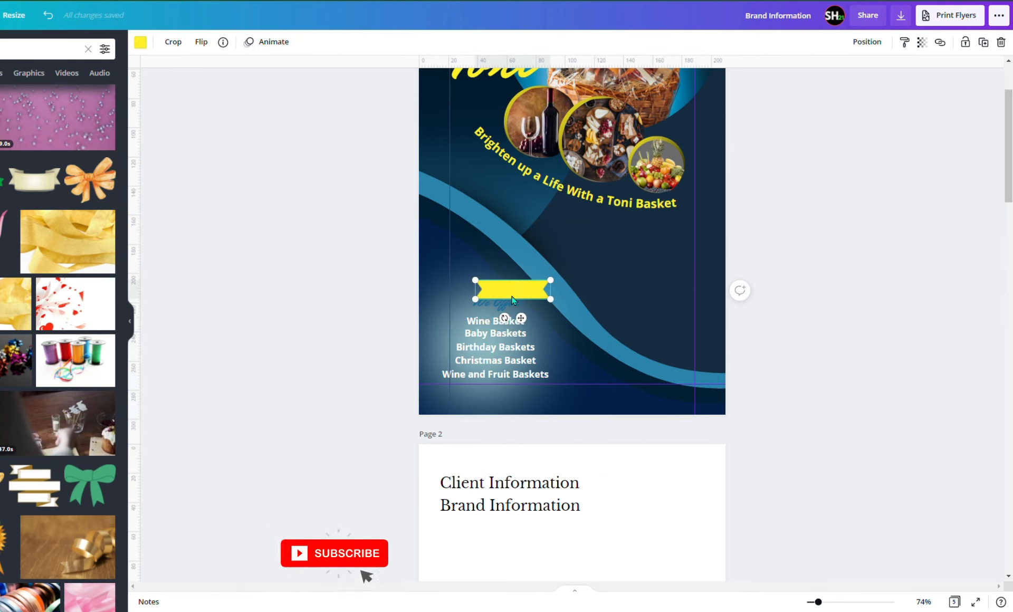
pyautogui.moveTo(511, 300); pyautogui.dragTo(492, 314)
pyautogui.click(866, 42)
pyautogui.click(821, 78)
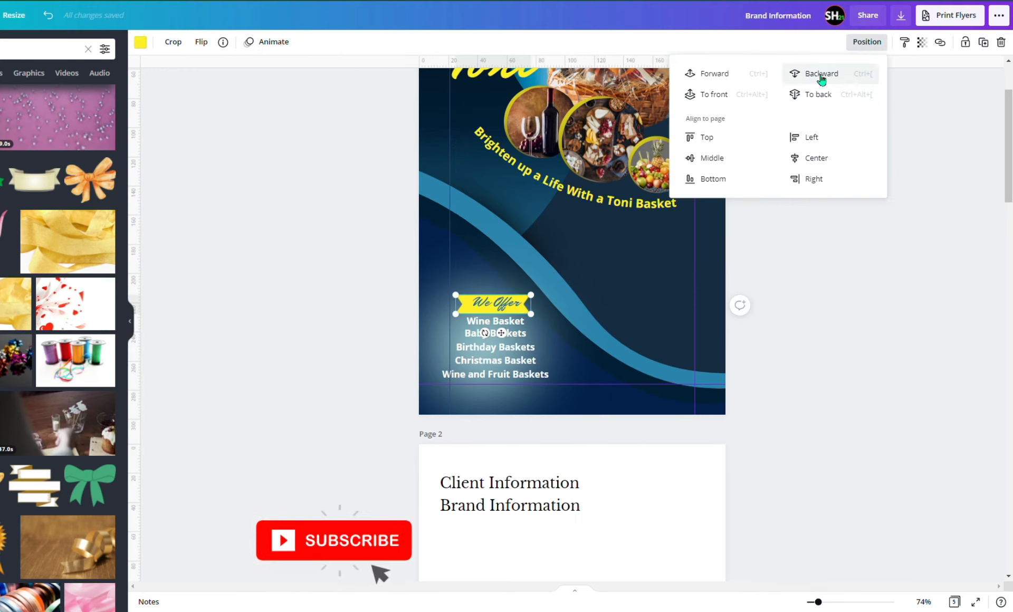
pyautogui.click(865, 323)
pyautogui.click(486, 306)
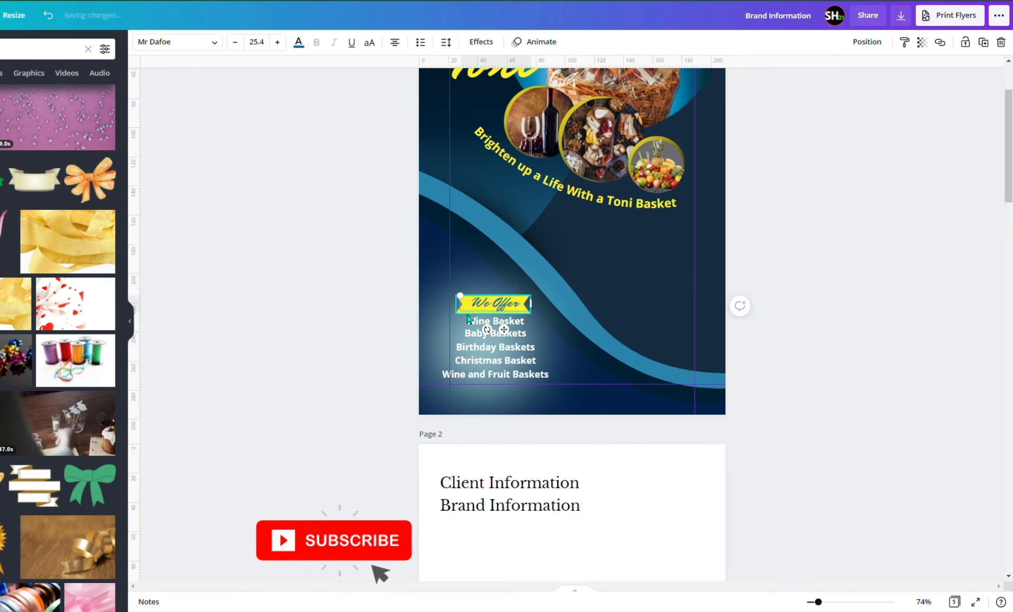
pyautogui.click(846, 354)
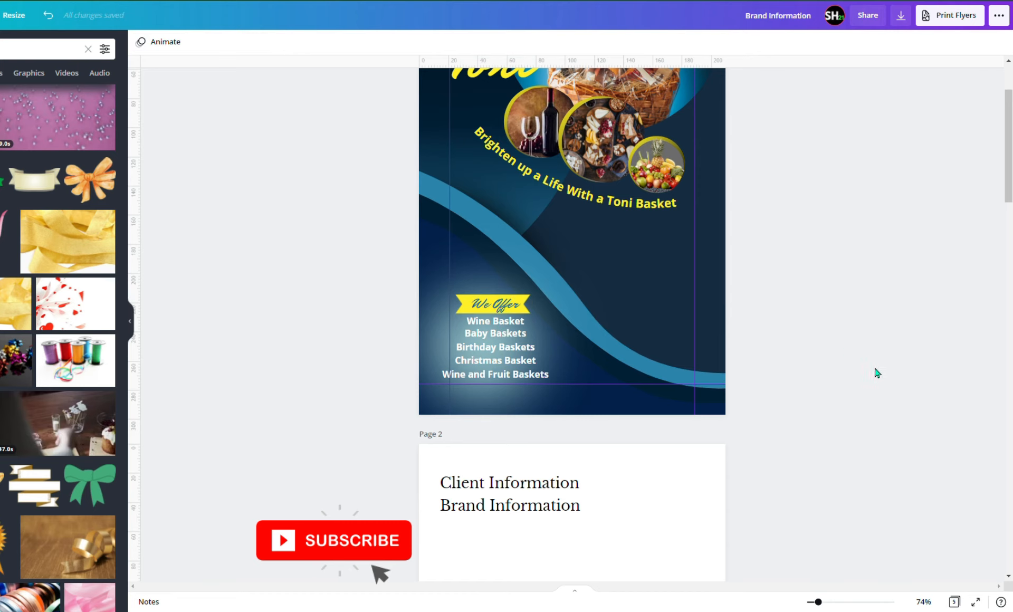
# Step: Paste the "Order Now $10.00" ring badge, social media icons, handle and phone number onto page 1
pyautogui.scroll(2, 572, 243)
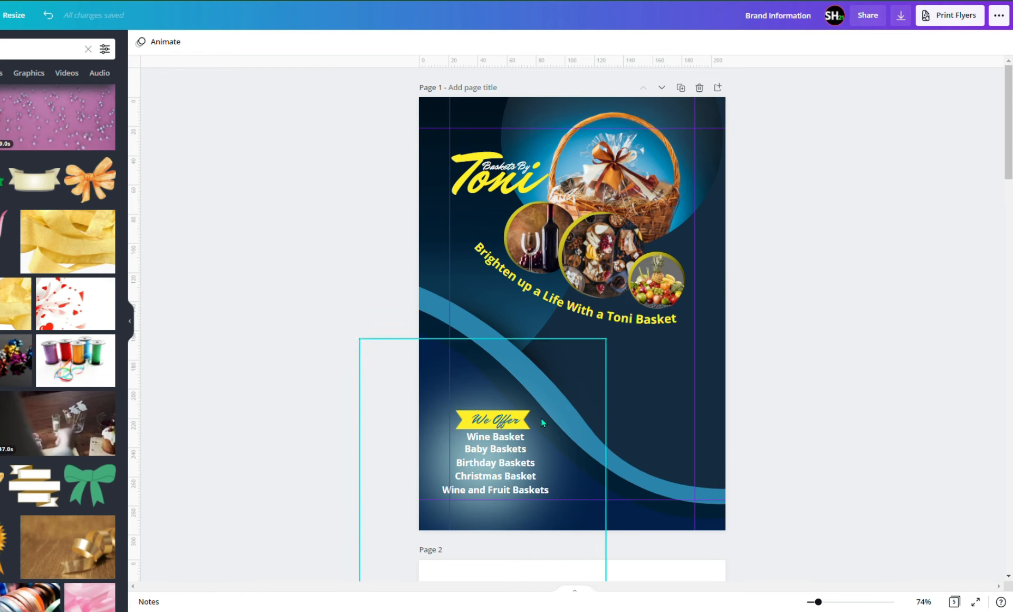
pyautogui.rightClick(635, 421)
pyautogui.click(666, 453)
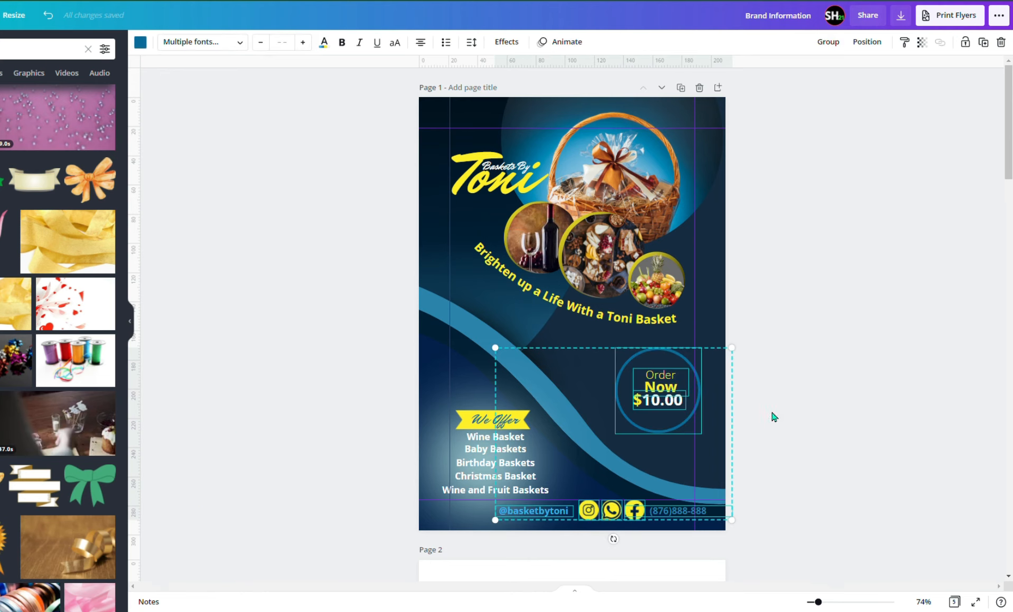
pyautogui.click(836, 313)
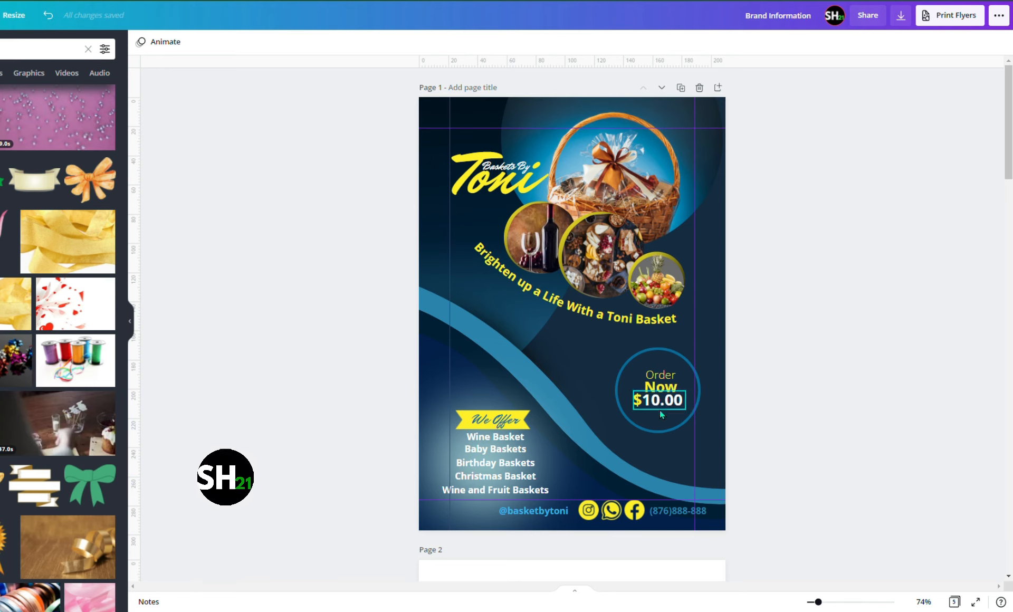
# Step: Add a solid blue circle, scale it down to fit inside the order badge's ring and centre it behind the "Order Now $10.00" text
pyautogui.click(658, 426)
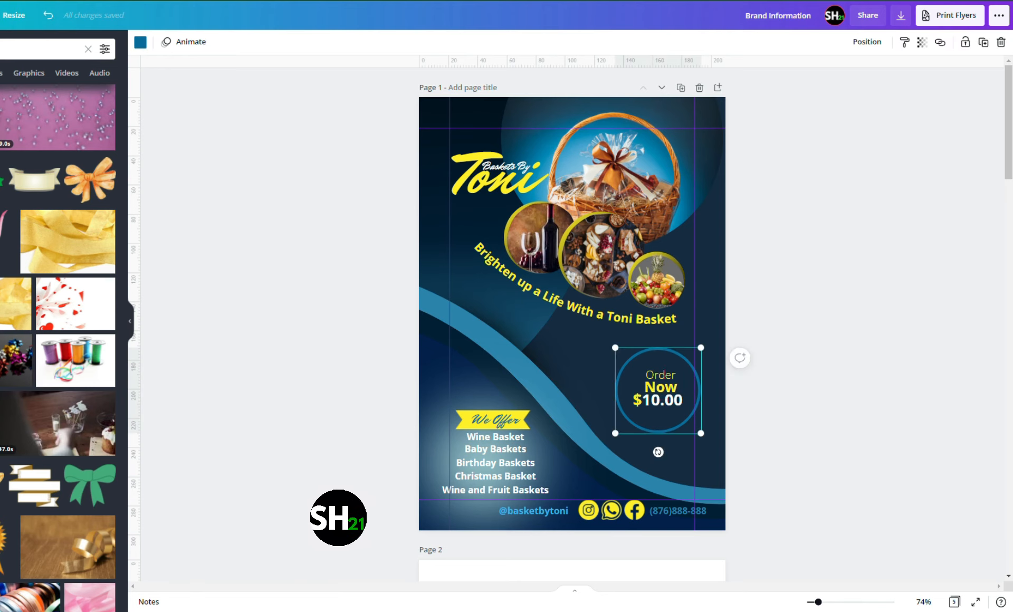
pyautogui.click(0, 125)
pyautogui.click(0, 87)
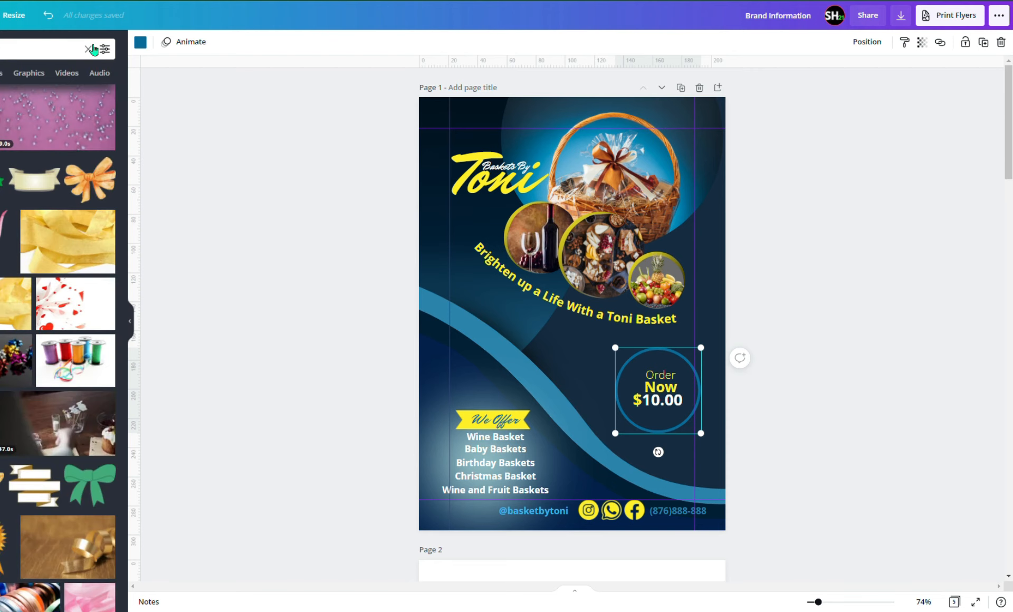
pyautogui.click(92, 49)
pyautogui.click(0, 201)
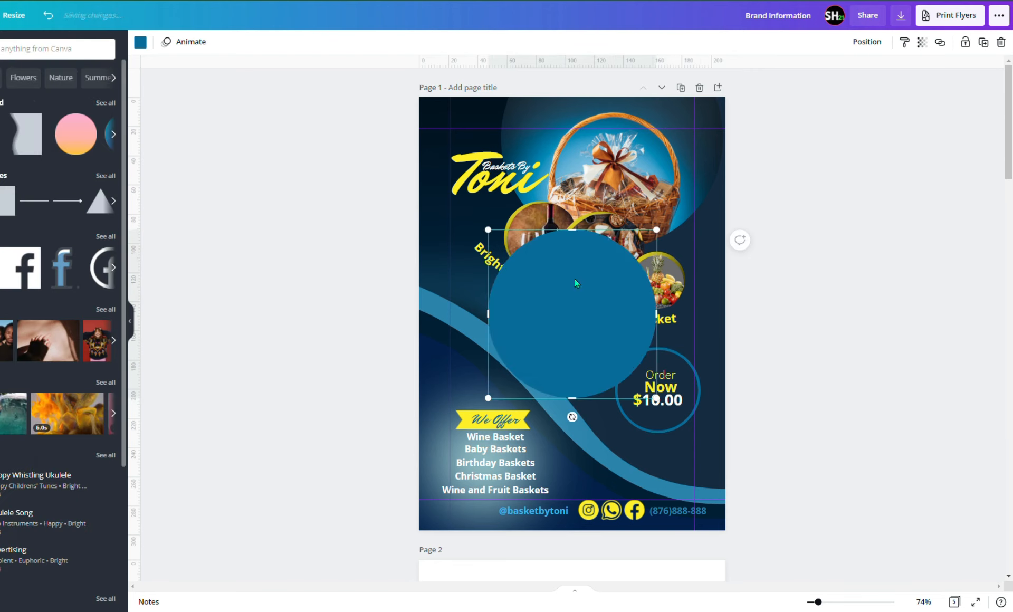
pyautogui.moveTo(659, 230); pyautogui.dragTo(578, 310)
pyautogui.moveTo(559, 366); pyautogui.dragTo(666, 401)
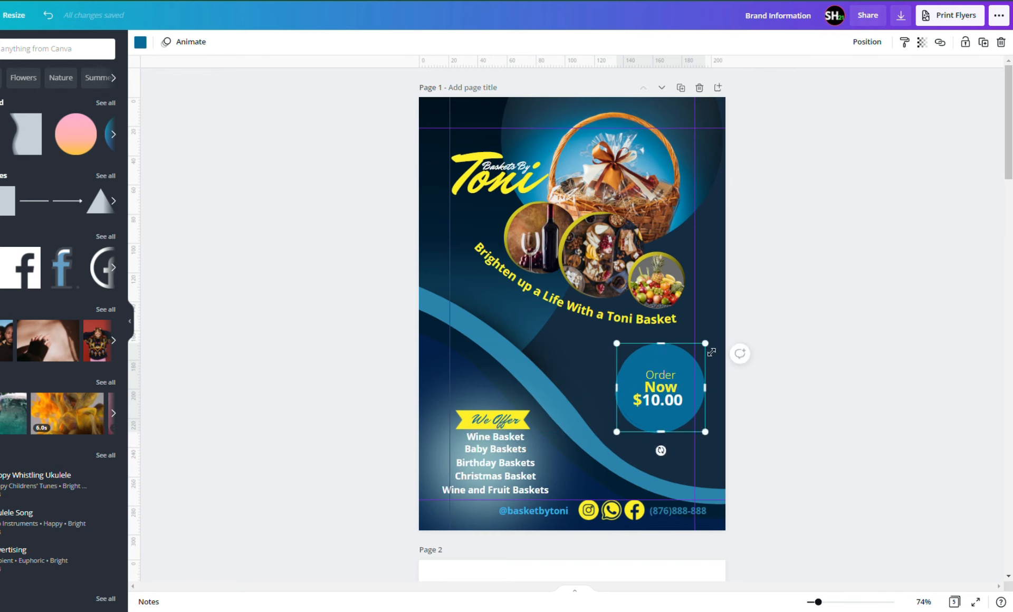
pyautogui.moveTo(705, 343); pyautogui.dragTo(691, 356)
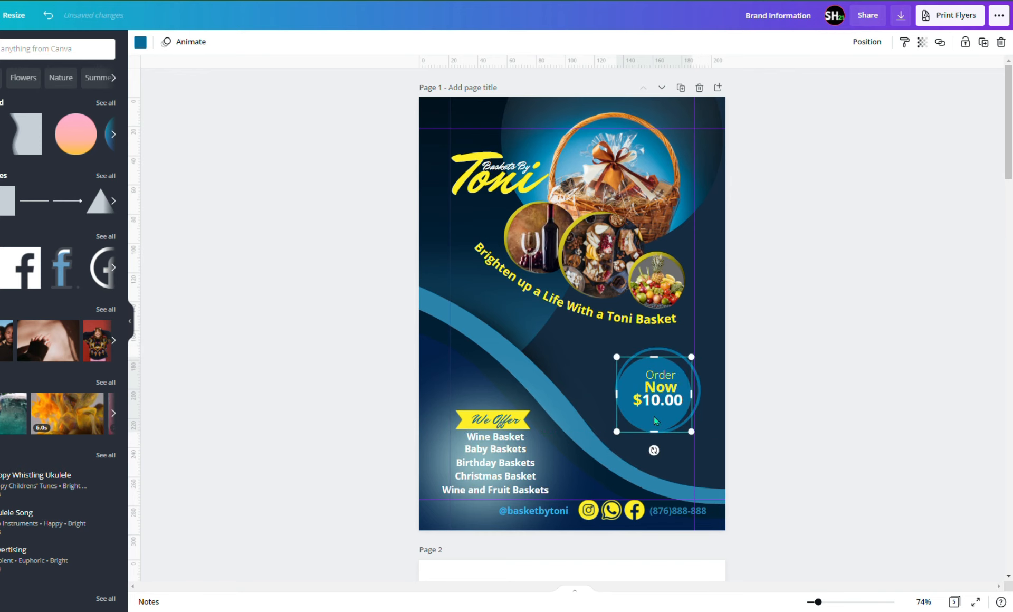
pyautogui.moveTo(650, 424); pyautogui.dragTo(655, 420)
pyautogui.click(827, 351)
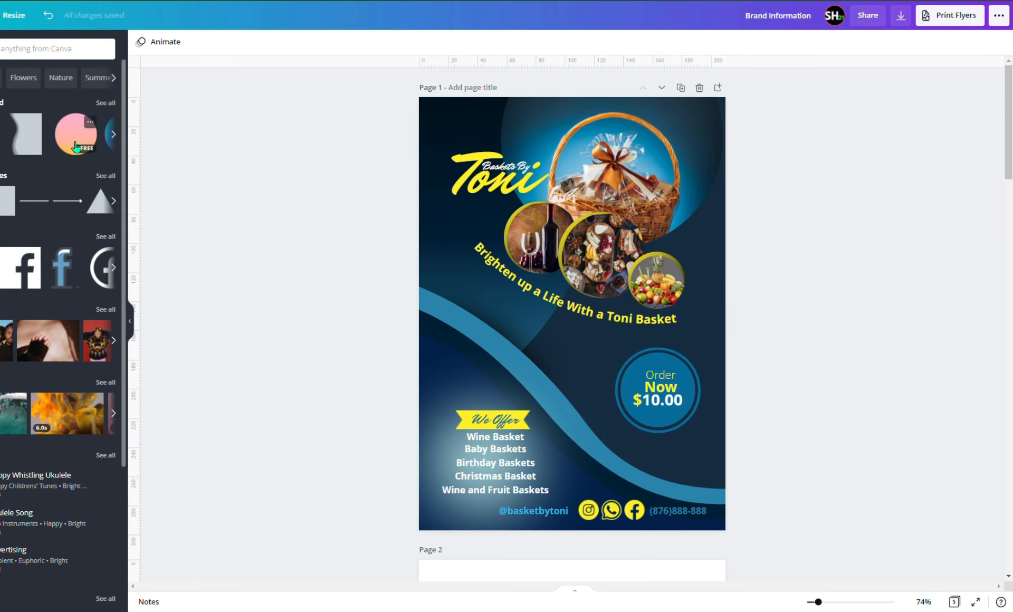
# Step: Move the reference flyer image on page 3 aside and realign it with the page
pyautogui.scroll(-15, 753, 360)
pyautogui.moveTo(549, 288); pyautogui.dragTo(449, 328)
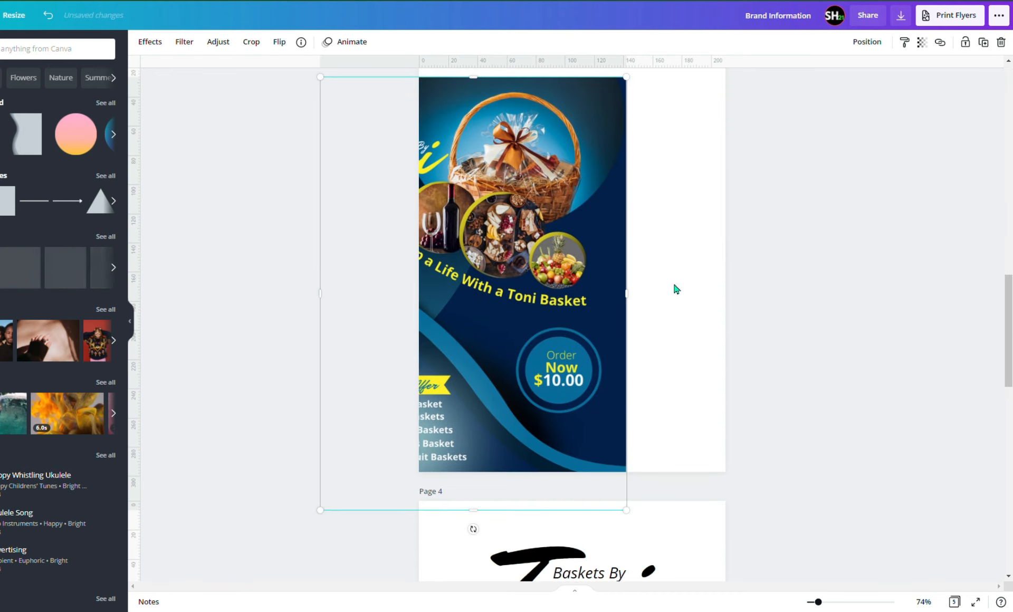
pyautogui.moveTo(546, 311); pyautogui.dragTo(603, 303)
pyautogui.scroll(3, 604, 436)
pyautogui.moveTo(548, 487); pyautogui.dragTo(591, 457)
# Step: Compare the reference flyer on page 3 with the recreated flyer on page 1
pyautogui.scroll(-6, 831, 352)
pyautogui.scroll(2, 545, 306)
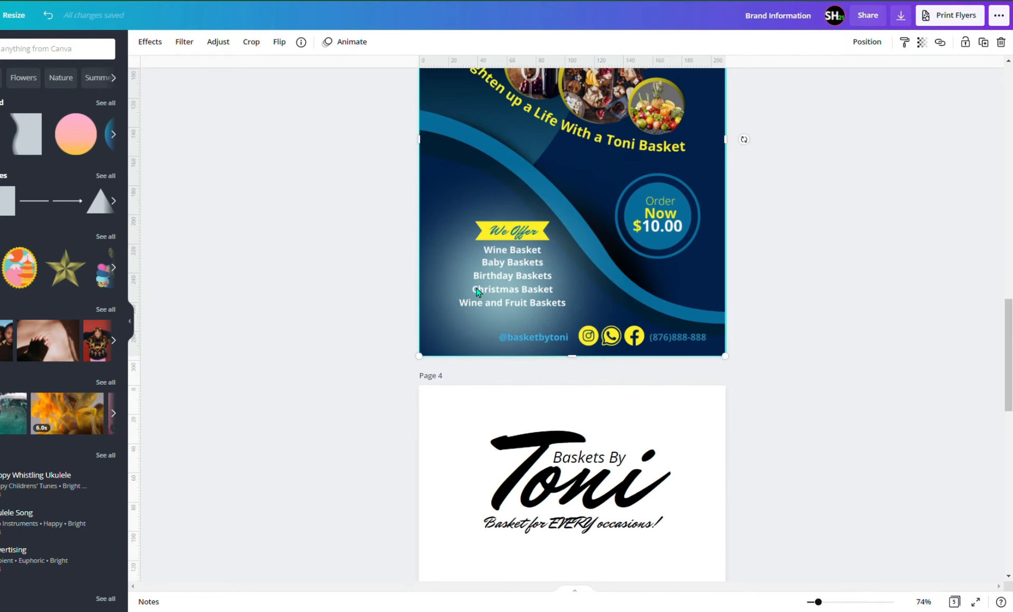
pyautogui.click(832, 243)
pyautogui.scroll(7, 827, 261)
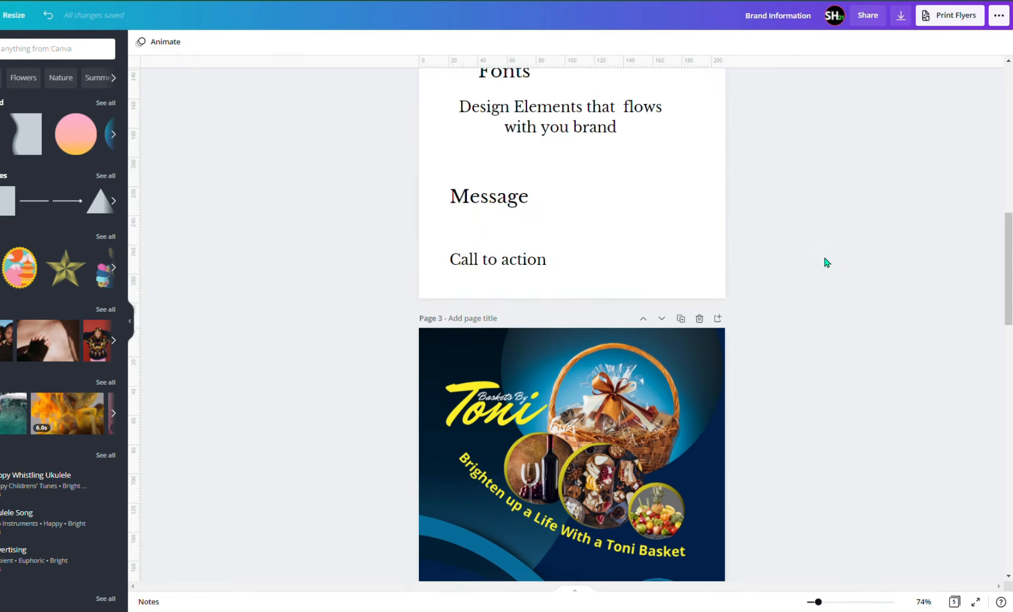
pyautogui.scroll(-4, 777, 309)
pyautogui.scroll(7, 615, 410)
pyautogui.scroll(8, 617, 412)
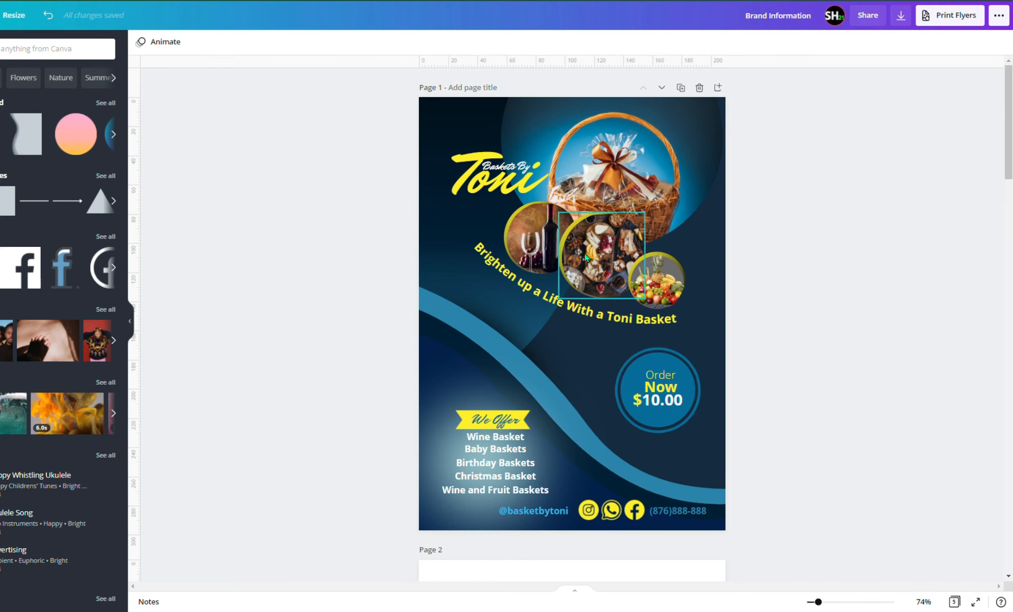